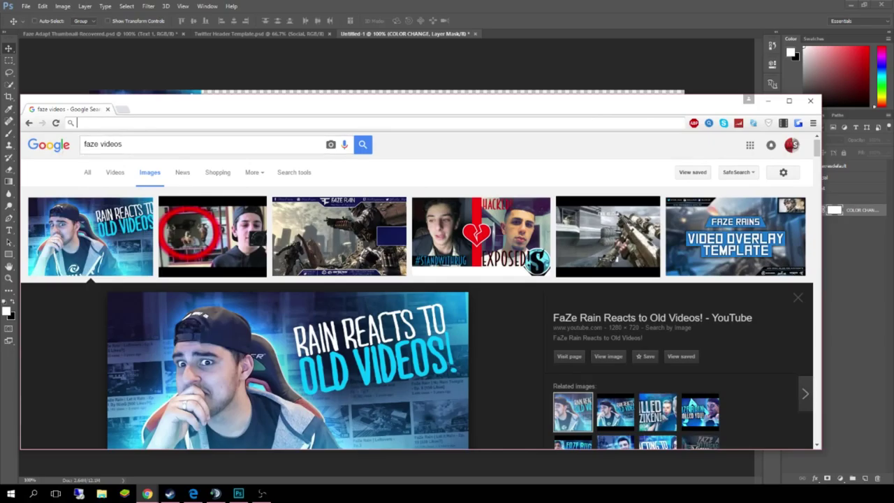
Search the web for GOBLIN FROM MARS
{"action": "type", "text": "GOBLIN FROM MARS"}
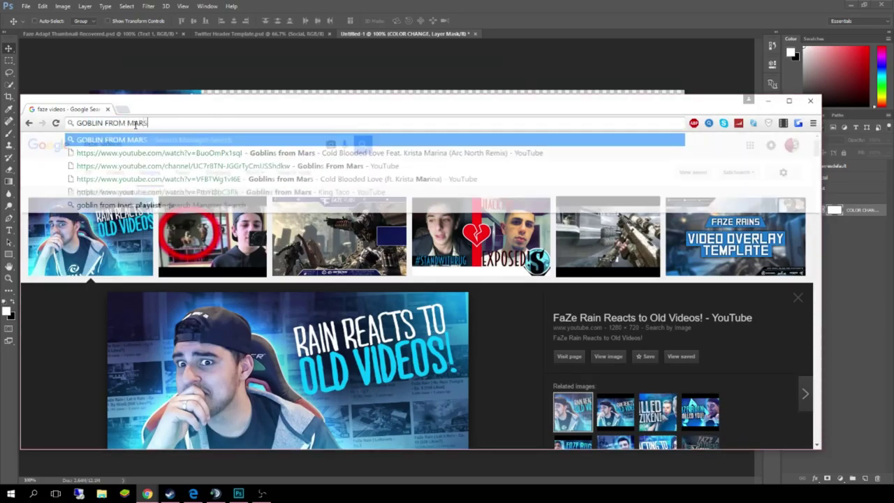
{"action": "key", "text": "Return"}
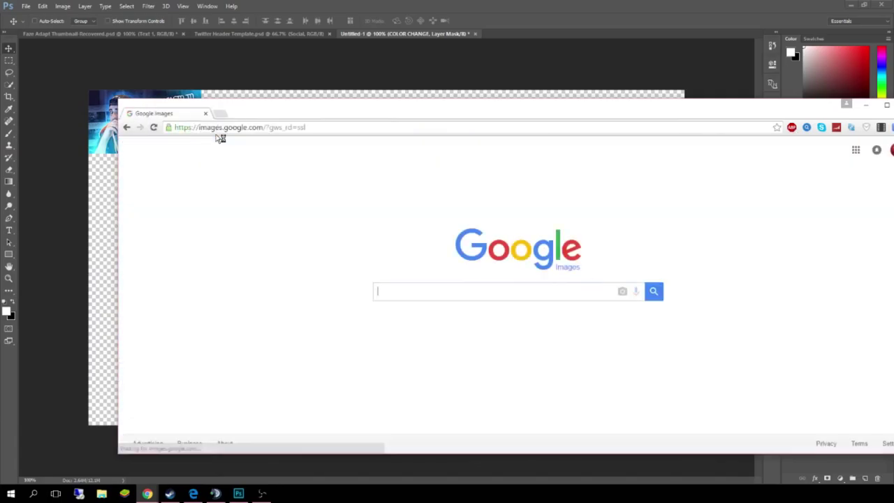
Search for faze rain and bring up the grid of uploaded videos on the FaZe Rain YouTube channel
{"action": "type", "text": "faze rain"}
{"action": "key", "text": "Return"}
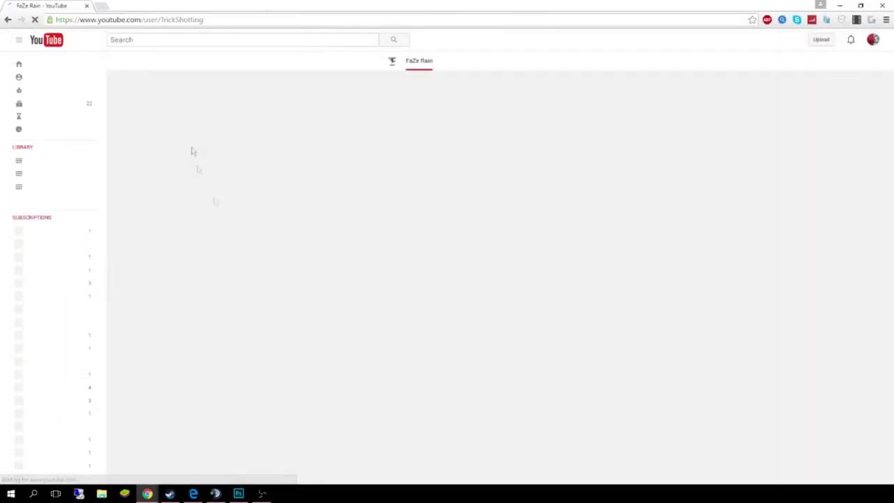
{"action": "scroll", "coordinate": [165, 197], "scroll_direction": "down", "scroll_amount": 5}
{"action": "scroll", "coordinate": [816, 206], "scroll_direction": "up", "scroll_amount": 10}
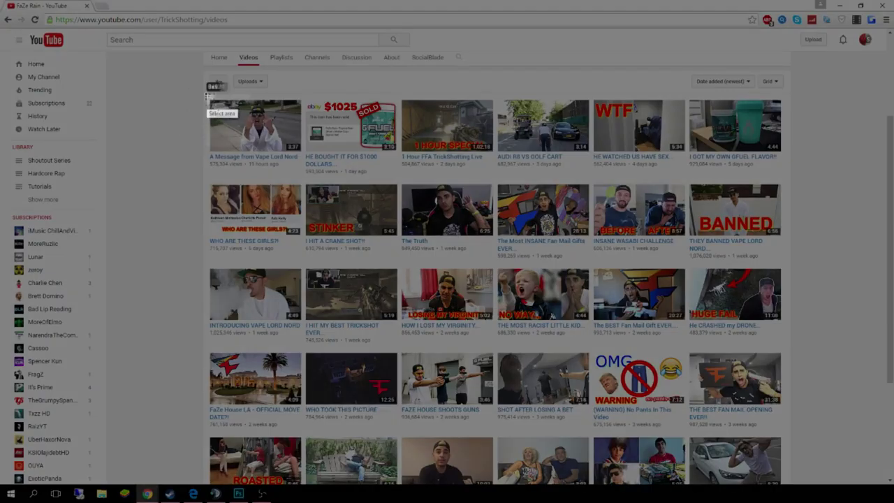
Capture the first four rows of the channel's video grid as an image, then return to Photoshop and close the photo viewer
{"action": "left_click_drag", "start_coordinate": [208, 94], "coordinate": [788, 431]}
{"action": "key", "text": "ctrl+c"}
{"action": "left_click", "coordinate": [840, 5]}
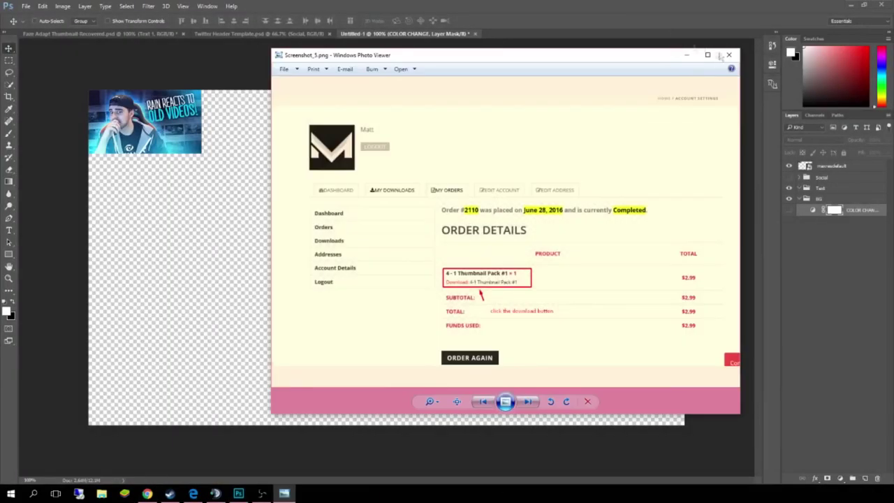
{"action": "left_click", "coordinate": [730, 54]}
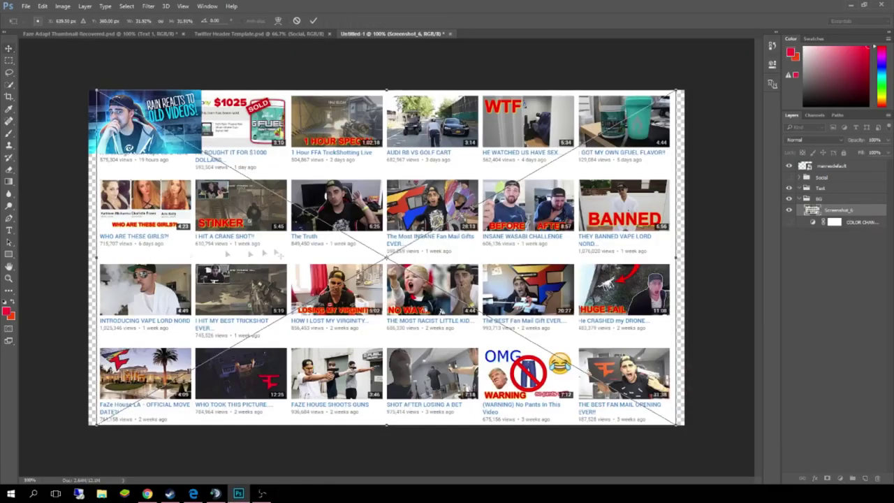
Place the video grid screenshot on the canvas, scaling, slightly tilting and positioning it so it covers most of the area
{"action": "left_click_drag", "start_coordinate": [222, 235], "coordinate": [214, 236]}
{"action": "key", "text": "Return"}
{"action": "key", "text": "ctrl+t"}
{"action": "left_click_drag", "start_coordinate": [668, 424], "coordinate": [553, 338]}
{"action": "key", "text": "Return"}
{"action": "key", "text": "ctrl+t"}
{"action": "left_click_drag", "start_coordinate": [612, 303], "coordinate": [620, 277]}
{"action": "key", "text": "Return"}
{"action": "key", "text": "ctrl+t"}
{"action": "key", "text": "Return"}
{"action": "left_click_drag", "start_coordinate": [532, 154], "coordinate": [543, 165]}
Lower the opacity of the video grid screenshot so it looks faded
{"action": "left_click", "coordinate": [888, 140]}
{"action": "left_click_drag", "start_coordinate": [886, 151], "coordinate": [868, 152]}
{"action": "left_click", "coordinate": [56, 272]}
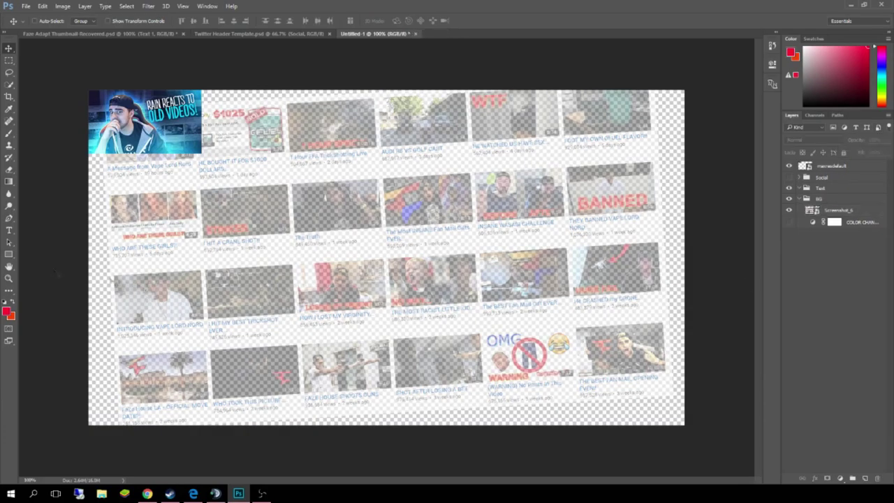
Add a new empty layer at the top of the stack and choose a soft brush for painting on it
{"action": "left_click", "coordinate": [865, 479]}
{"action": "left_click", "coordinate": [8, 278]}
{"action": "right_click", "coordinate": [113, 290]}
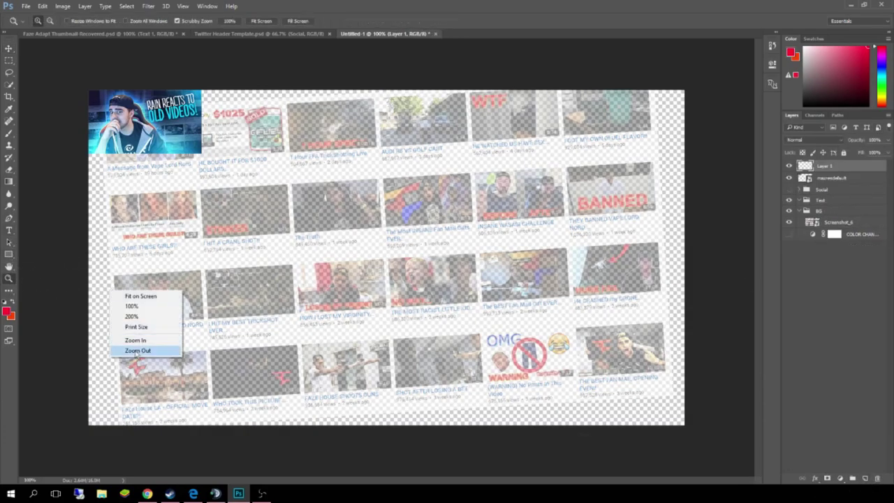
{"action": "left_click", "coordinate": [152, 350]}
{"action": "left_click", "coordinate": [8, 61]}
{"action": "key", "text": "z"}
{"action": "right_click", "coordinate": [274, 294]}
{"action": "left_click", "coordinate": [318, 355]}
{"action": "key", "text": "b"}
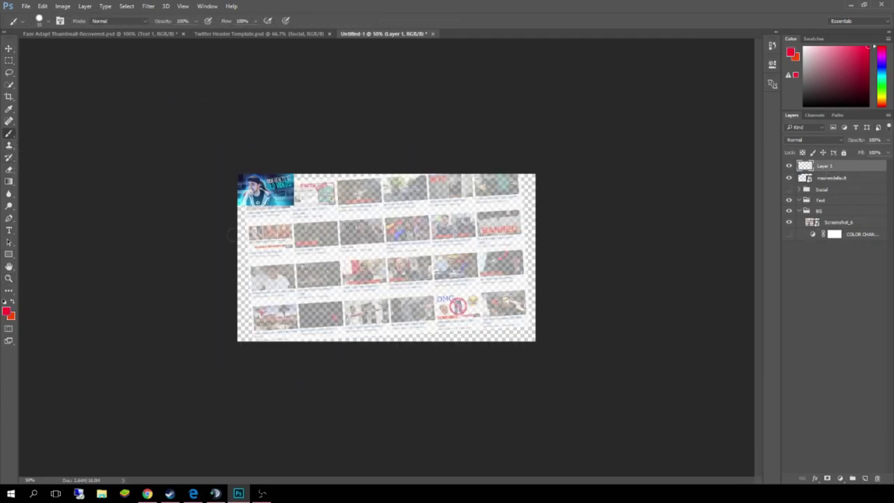
{"action": "left_click", "coordinate": [40, 21]}
{"action": "left_click", "coordinate": [85, 112]}
{"action": "left_click_drag", "start_coordinate": [241, 336], "coordinate": [349, 344]}
{"action": "key", "text": "ctrl+z"}
{"action": "key", "text": "ctrl+z"}
{"action": "left_click", "coordinate": [881, 71]}
{"action": "left_click", "coordinate": [40, 21]}
{"action": "mouse_move", "coordinate": [244, 376]}
{"action": "left_mouse_down"}
{"action": "mouse_move", "coordinate": [352, 364]}
{"action": "mouse_move", "coordinate": [520, 367]}
{"action": "left_mouse_up"}
{"action": "mouse_move", "coordinate": [335, 329]}
{"action": "left_mouse_down"}
{"action": "mouse_move", "coordinate": [273, 359]}
{"action": "mouse_move", "coordinate": [303, 373]}
{"action": "mouse_move", "coordinate": [287, 369]}
{"action": "left_mouse_up"}
{"action": "key", "text": "ctrl+z"}
{"action": "key", "text": "ctrl+z"}
Paint a soft cyan glow along the canvas edges, the corners and the lower-left area on the new layer
{"action": "left_click", "coordinate": [881, 79]}
{"action": "key", "text": "ctrl+z"}
{"action": "key", "text": "ctrl+z"}
{"action": "left_click_drag", "start_coordinate": [195, 348], "coordinate": [565, 357]}
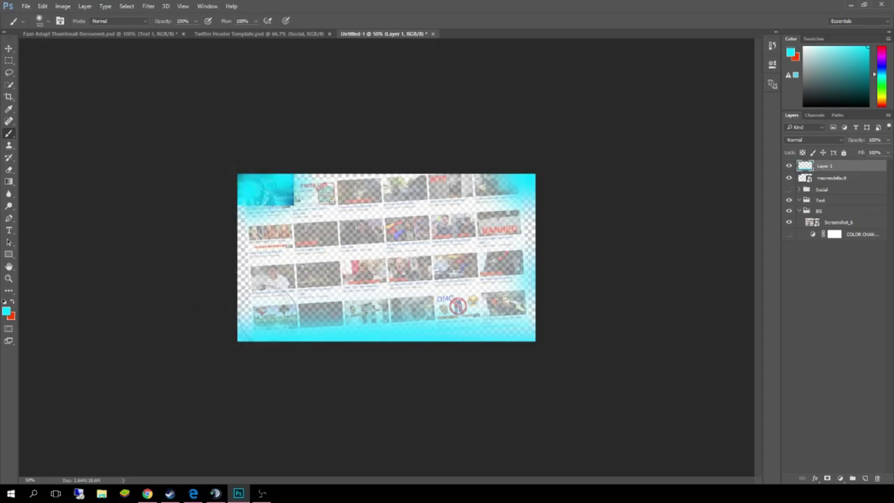
{"action": "left_click_drag", "start_coordinate": [260, 308], "coordinate": [299, 260]}
Move the cyan glow layer beneath the small reference thumbnail and reduce the glow's opacity slightly
{"action": "left_click_drag", "start_coordinate": [825, 166], "coordinate": [828, 183]}
{"action": "left_click", "coordinate": [9, 278]}
{"action": "left_click", "coordinate": [429, 293]}
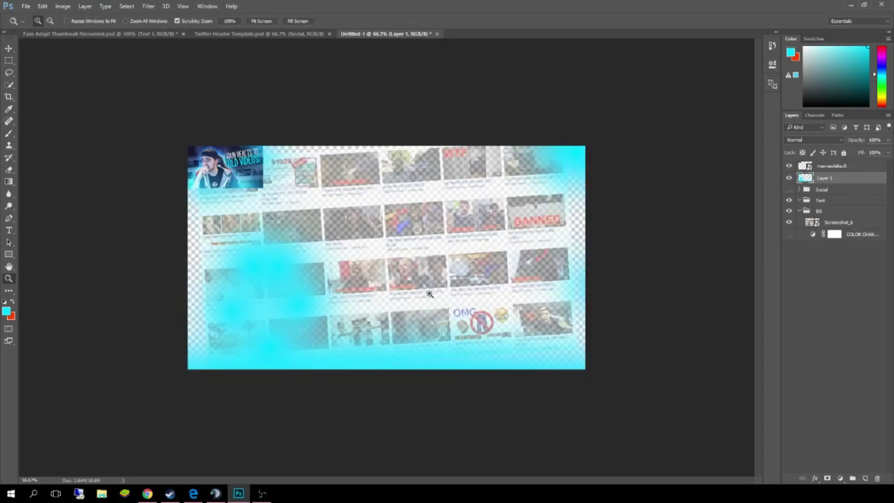
{"action": "left_click", "coordinate": [429, 293]}
{"action": "left_click", "coordinate": [887, 139]}
{"action": "left_click_drag", "start_coordinate": [886, 152], "coordinate": [881, 153]}
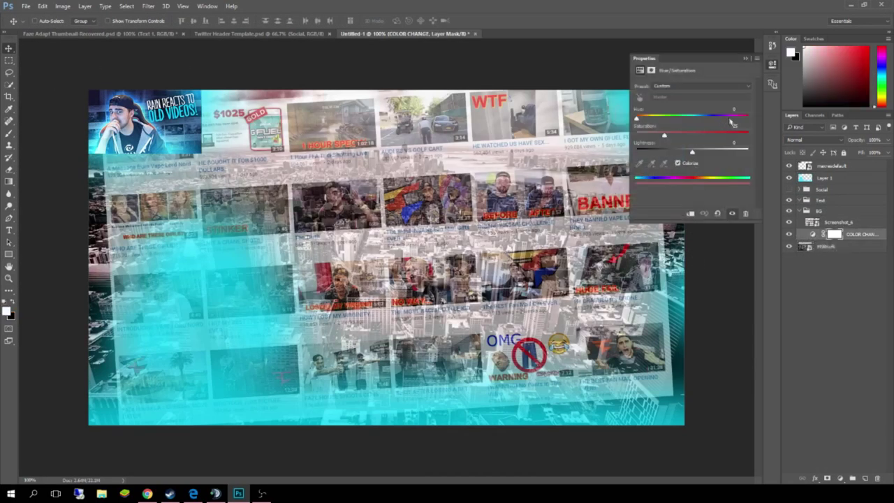
Shift the COLOR CHANGE adjustment's hue to teal and place it above the Social group, just below Layer 1
{"action": "left_click_drag", "start_coordinate": [730, 121], "coordinate": [691, 122]}
{"action": "left_click", "coordinate": [745, 59]}
{"action": "left_click_drag", "start_coordinate": [838, 180], "coordinate": [836, 184]}
{"action": "left_click", "coordinate": [825, 178]}
{"action": "left_click", "coordinate": [832, 166]}
Reposition and enlarge the video grid screenshot so it fills the whole canvas
{"action": "left_click_drag", "start_coordinate": [451, 205], "coordinate": [448, 244]}
{"action": "left_click", "coordinate": [838, 234]}
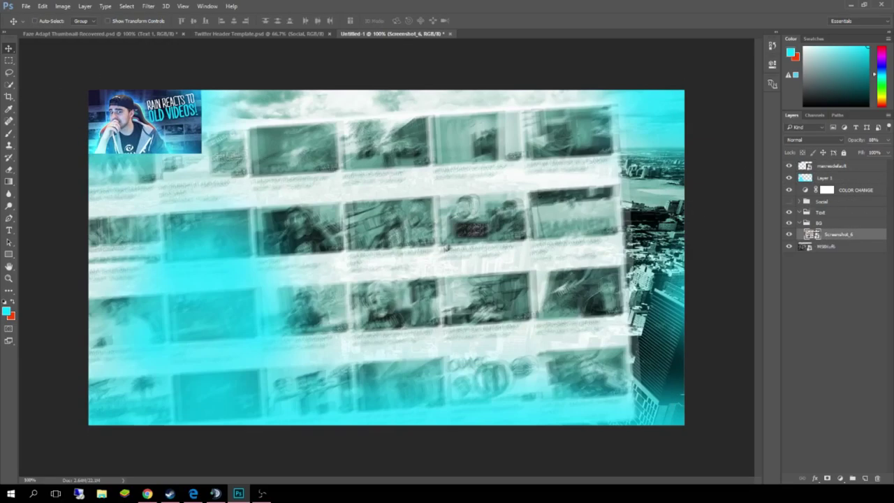
{"action": "key", "text": "ctrl+t"}
{"action": "left_click_drag", "start_coordinate": [608, 102], "coordinate": [743, 63]}
{"action": "key", "text": "Return"}
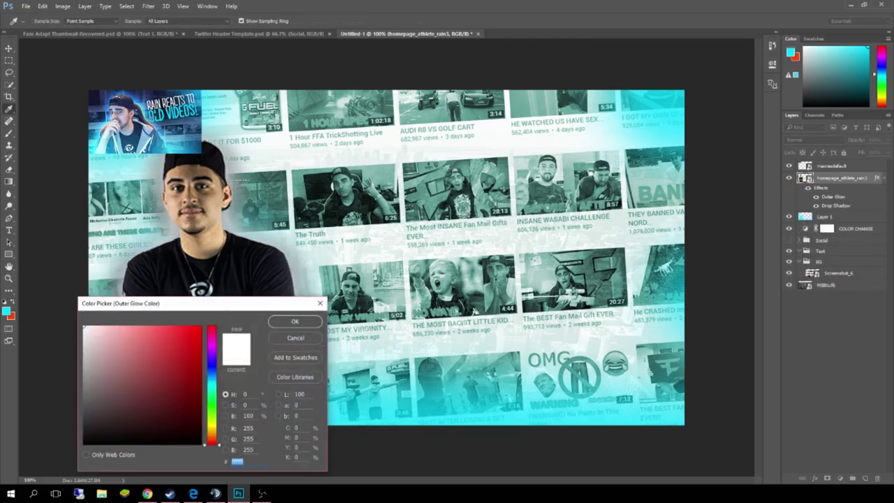
Set the person cutout's outer glow to a blue sampled from the reference thumbnail
{"action": "left_click", "coordinate": [151, 118]}
{"action": "left_click", "coordinate": [287, 322]}
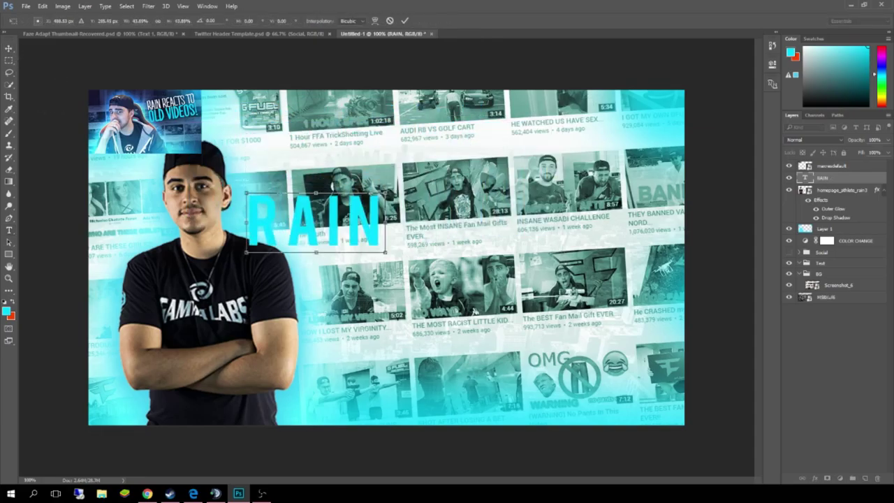
Move the RAIN text to the upper area beside the person's head and tilt it upward
{"action": "left_click_drag", "start_coordinate": [321, 213], "coordinate": [420, 180]}
{"action": "key", "text": "ctrl+t"}
{"action": "left_click_drag", "start_coordinate": [460, 155], "coordinate": [467, 165]}
{"action": "key", "text": "Return"}
Change the RAIN text's colour to white and try the Atlantic Cruise font on it
{"action": "key", "text": "t"}
{"action": "left_click_drag", "start_coordinate": [310, 204], "coordinate": [444, 190]}
{"action": "left_click", "coordinate": [324, 21]}
{"action": "left_click", "coordinate": [110, 288]}
{"action": "left_click", "coordinate": [320, 282]}
{"action": "left_click", "coordinate": [116, 20]}
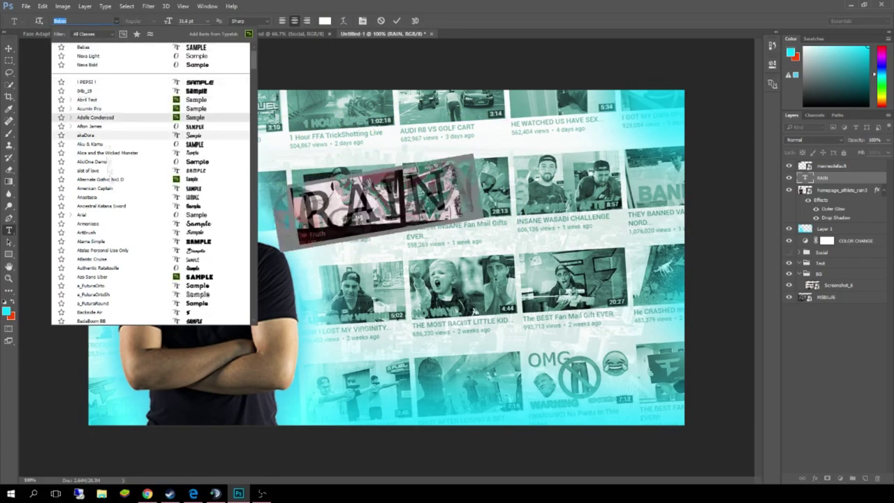
{"action": "left_click", "coordinate": [102, 259]}
Extend the text to read RAIN REACTS TO and change its font to Kenyan Coffee
{"action": "left_click", "coordinate": [421, 192]}
{"action": "type", "text": "REACTS"}
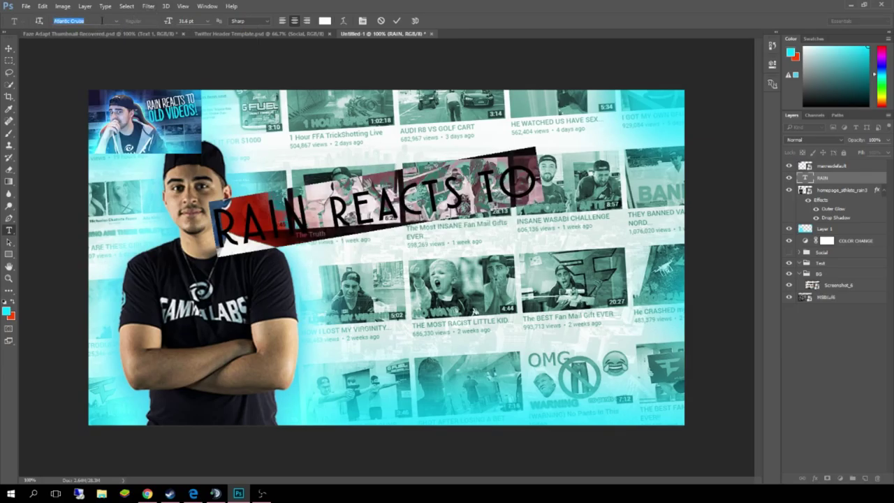
{"action": "type", "text": "kenyan"}
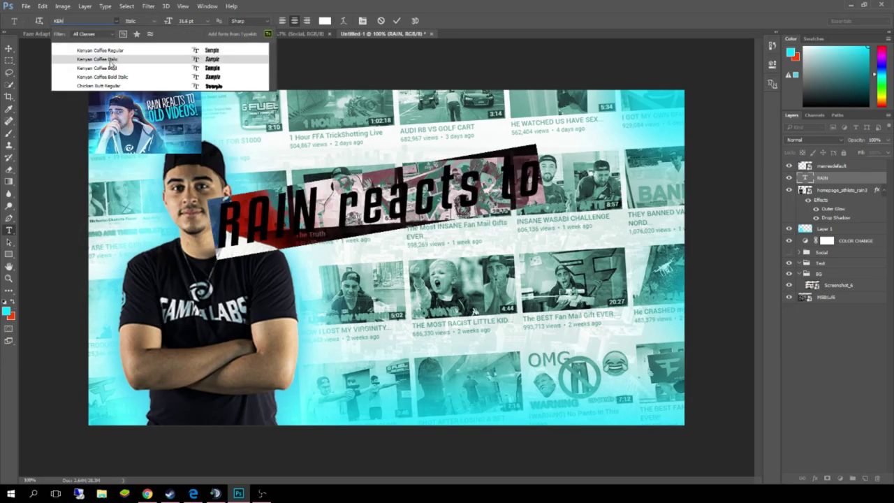
{"action": "key", "text": "Return"}
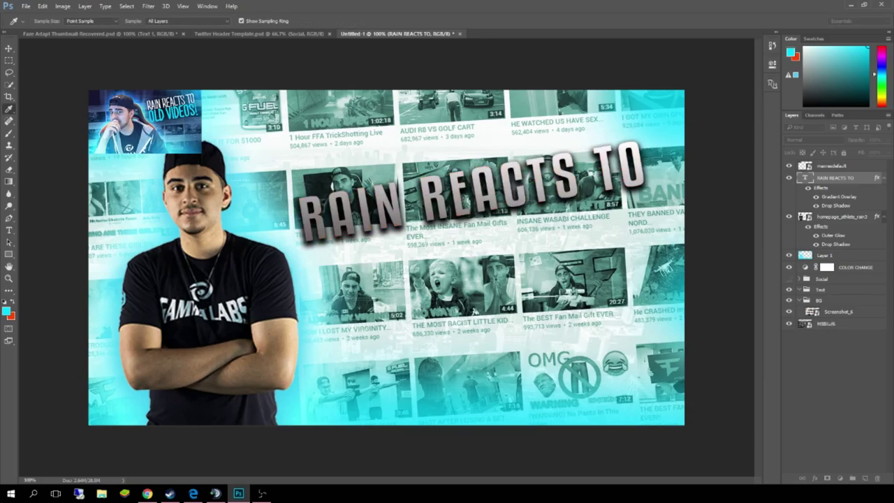
Set the headline's gradient overlay colour stop to ffffff, apply the layer style and slightly readjust the text's tilt
{"action": "type", "text": "ffffff"}
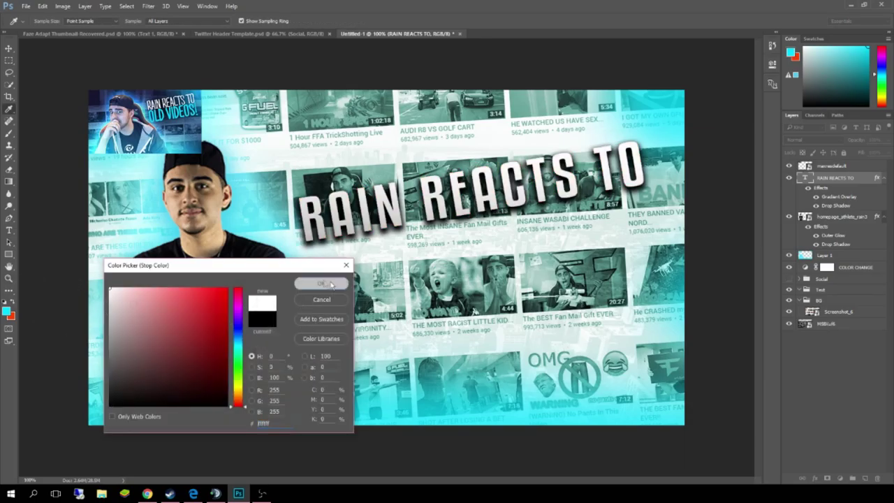
{"action": "key", "text": "Return"}
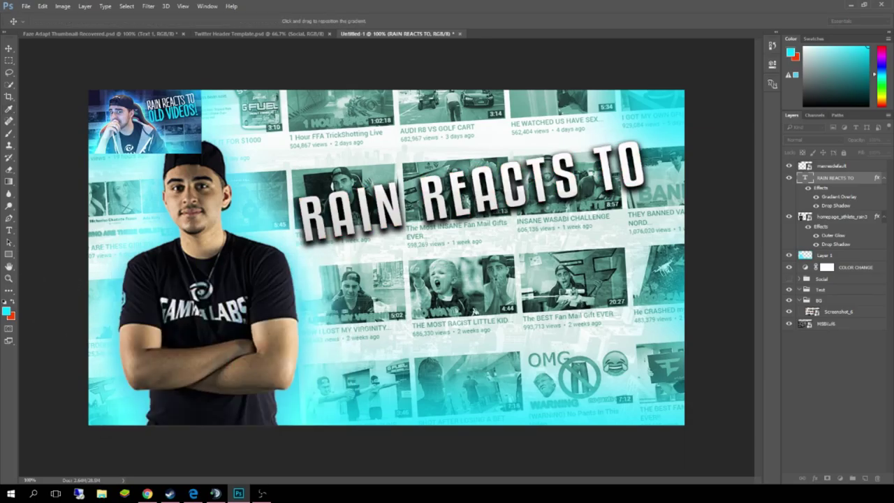
{"action": "key", "text": "Return"}
{"action": "key", "text": "ctrl+t"}
{"action": "left_click_drag", "start_coordinate": [671, 134], "coordinate": [673, 141]}
{"action": "key", "text": "Return"}
Duplicate the RAIN REACTS TO layer and place the copy directly below the original line
{"action": "right_click", "coordinate": [843, 178]}
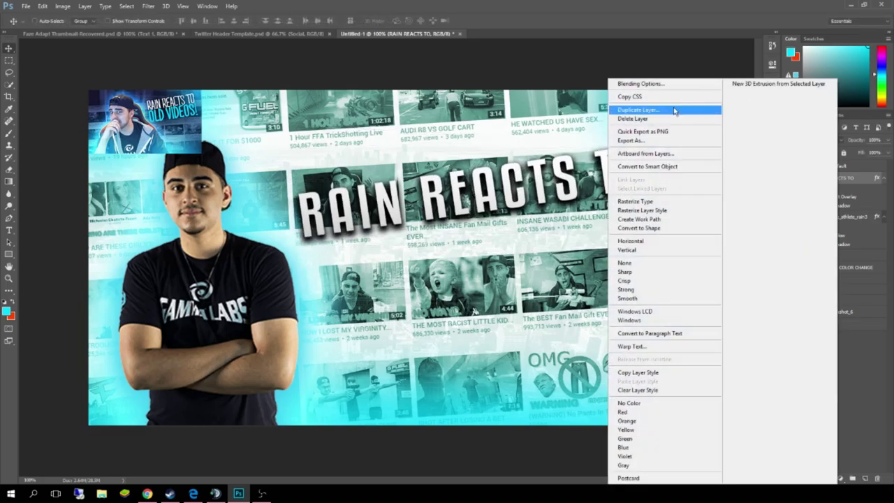
{"action": "left_click", "coordinate": [674, 109]}
{"action": "key", "text": "Return"}
{"action": "left_click_drag", "start_coordinate": [366, 220], "coordinate": [373, 269]}
Replace the wording of the duplicated text line with OLD VIDEOS
{"action": "key", "text": "t"}
{"action": "left_click_drag", "start_coordinate": [309, 271], "coordinate": [659, 223]}
{"action": "type", "text": "old v"}
{"action": "key", "text": "BackSpace"}
{"action": "key", "text": "BackSpace"}
{"action": "key", "text": "BackSpace"}
{"action": "key", "text": "BackSpace"}
{"action": "key", "text": "BackSpace"}
{"action": "type", "text": "OLD VIDEOS"}
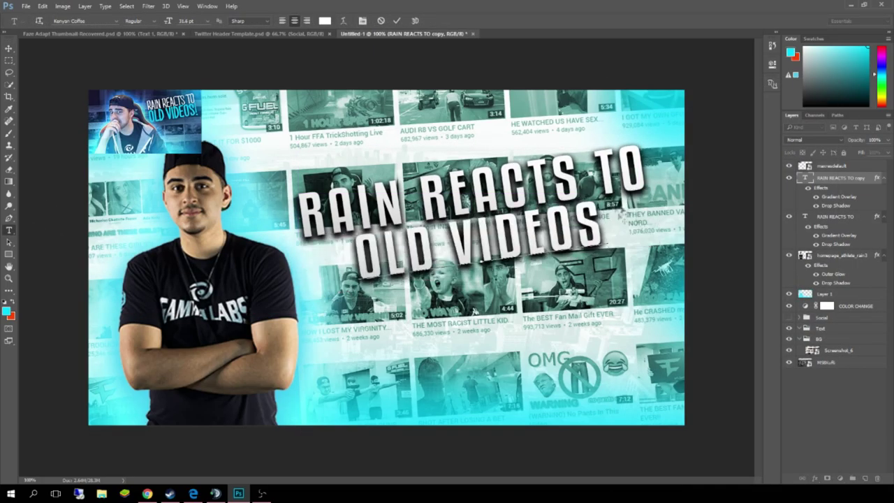
Change the OLD VIDEOS line's font to Typograph
{"action": "left_click_drag", "start_coordinate": [357, 267], "coordinate": [606, 233]}
{"action": "left_click", "coordinate": [96, 20]}
{"action": "type", "text": "typograph"}
{"action": "key", "text": "Return"}
{"action": "left_click", "coordinate": [8, 48]}
Resize the OLD VIDEOS line and align it under RAIN REACTS TO so both lines share a similar width
{"action": "key", "text": "ctrl+t"}
{"action": "left_click_drag", "start_coordinate": [731, 178], "coordinate": [578, 218]}
{"action": "left_click_drag", "start_coordinate": [519, 252], "coordinate": [583, 225]}
{"action": "left_click_drag", "start_coordinate": [642, 282], "coordinate": [693, 294]}
{"action": "key", "text": "Return"}
Select both headline lines, scale them together and shift them up beside the person's head
{"action": "left_click", "coordinate": [836, 216], "text": "shift"}
{"action": "key", "text": "ctrl+t"}
{"action": "key", "text": "Return"}
{"action": "left_click_drag", "start_coordinate": [628, 230], "coordinate": [609, 201]}
Duplicate both headline lines, rasterize the copies and merge them into a single layer
{"action": "key", "text": "ctrl+j"}
{"action": "right_click", "coordinate": [836, 180]}
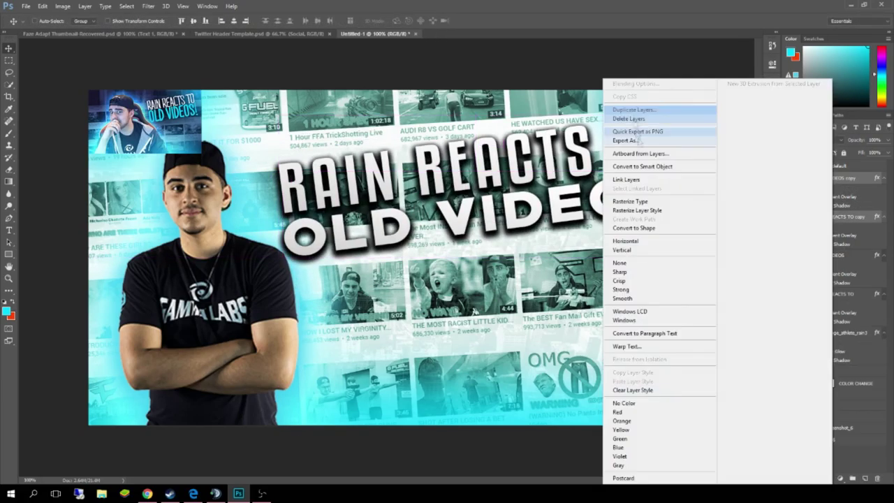
{"action": "left_click", "coordinate": [636, 202]}
{"action": "right_click", "coordinate": [833, 179]}
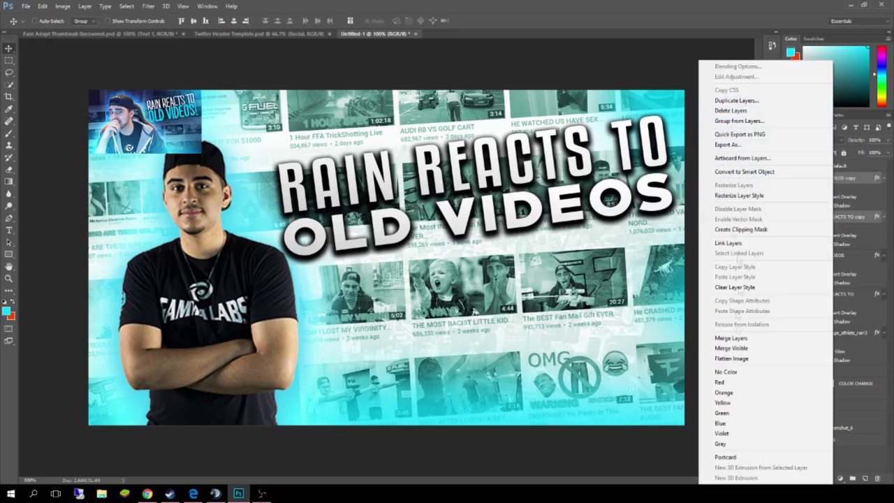
{"action": "left_click", "coordinate": [733, 337]}
Expand the selection around the merged lettering, fill it with black and move that layer behind the two text lines
{"action": "left_click", "coordinate": [127, 6]}
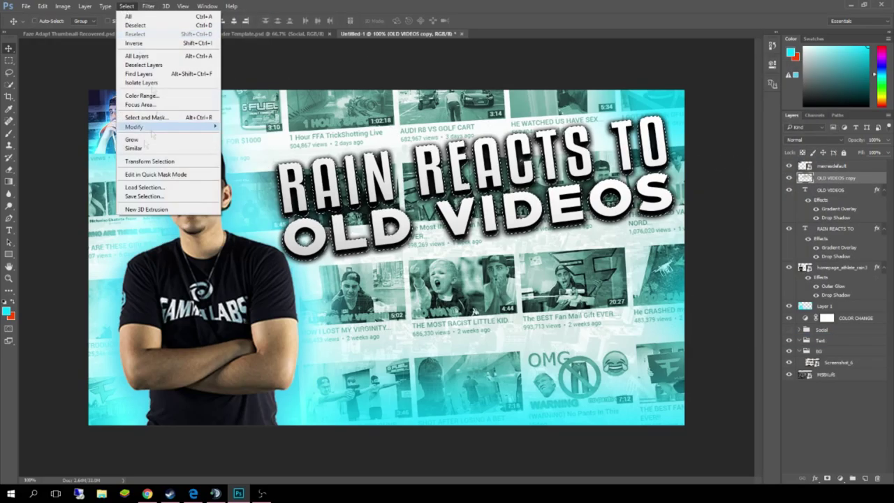
{"action": "mouse_move", "coordinate": [161, 114]}
{"action": "left_click", "coordinate": [307, 138]}
{"action": "left_click", "coordinate": [484, 169]}
{"action": "key", "text": "alt+BackSpace"}
{"action": "key", "text": "ctrl+z"}
{"action": "left_click", "coordinate": [868, 105]}
{"action": "key", "text": "alt+BackSpace"}
{"action": "left_click_drag", "start_coordinate": [823, 180], "coordinate": [825, 261]}
{"action": "key", "text": "m"}
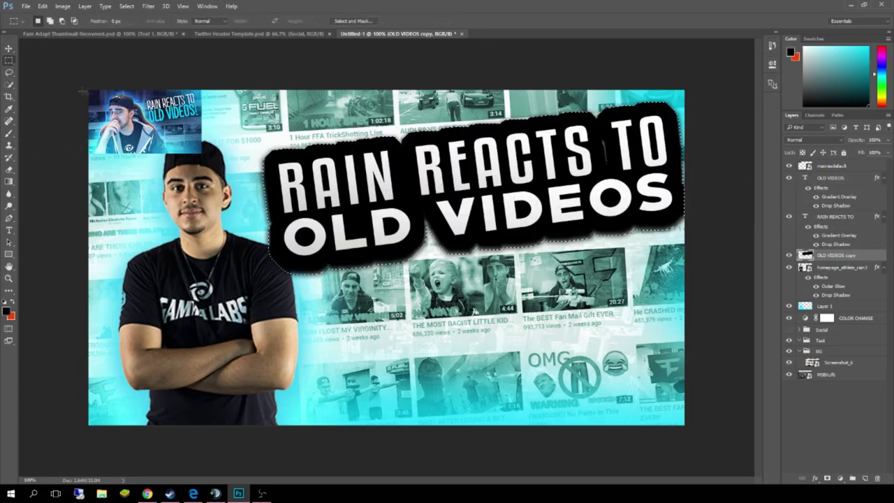
Expand the selection around the black backing shape further and fill the larger area with black
{"action": "left_click", "coordinate": [9, 278]}
{"action": "left_click", "coordinate": [431, 246]}
{"action": "right_click", "coordinate": [199, 282]}
{"action": "left_click", "coordinate": [218, 298]}
{"action": "right_click", "coordinate": [349, 269]}
{"action": "left_click", "coordinate": [370, 286]}
{"action": "key", "text": "ctrl+bracketright"}
{"action": "key", "text": "ctrl+bracketright"}
{"action": "left_click", "coordinate": [126, 5]}
{"action": "mouse_move", "coordinate": [161, 116]}
{"action": "left_click", "coordinate": [249, 143]}
{"action": "left_click", "coordinate": [481, 166]}
{"action": "key", "text": "alt+BackSpace"}
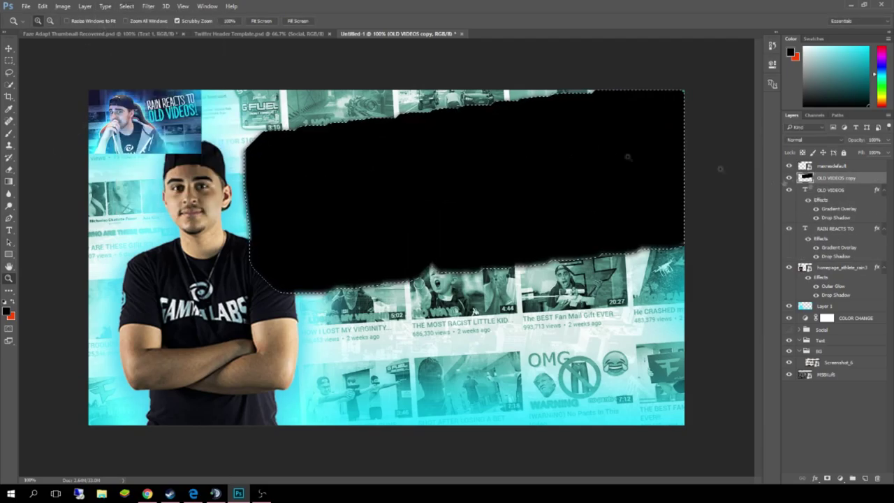
Clear the selection and send the enlarged black backing behind both headline lines
{"action": "key", "text": "m"}
{"action": "key", "text": "ctrl+bracketleft"}
{"action": "key", "text": "ctrl+bracketleft"}
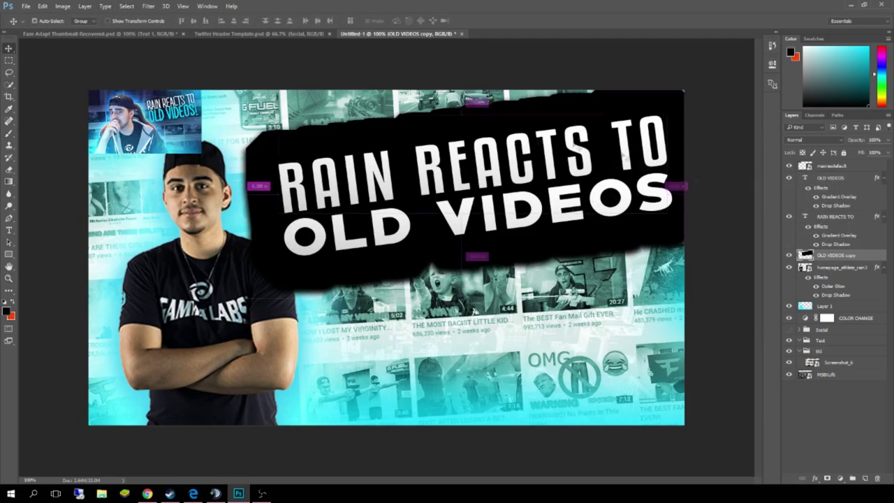
{"action": "left_click_drag", "start_coordinate": [501, 179], "coordinate": [469, 164]}
Scale down both headline lines together with the black backing and move them into the canvas's upper-right area
{"action": "left_click", "coordinate": [838, 217], "text": "ctrl"}
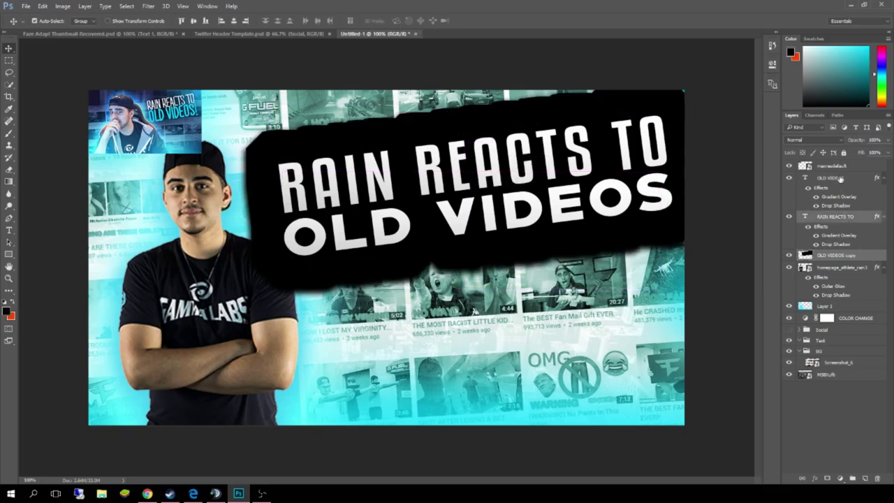
{"action": "left_click", "coordinate": [840, 179], "text": "ctrl"}
{"action": "key", "text": "ctrl+t"}
{"action": "left_click_drag", "start_coordinate": [239, 89], "coordinate": [299, 116]}
{"action": "key", "text": "Return"}
{"action": "left_click_drag", "start_coordinate": [573, 229], "coordinate": [573, 202]}
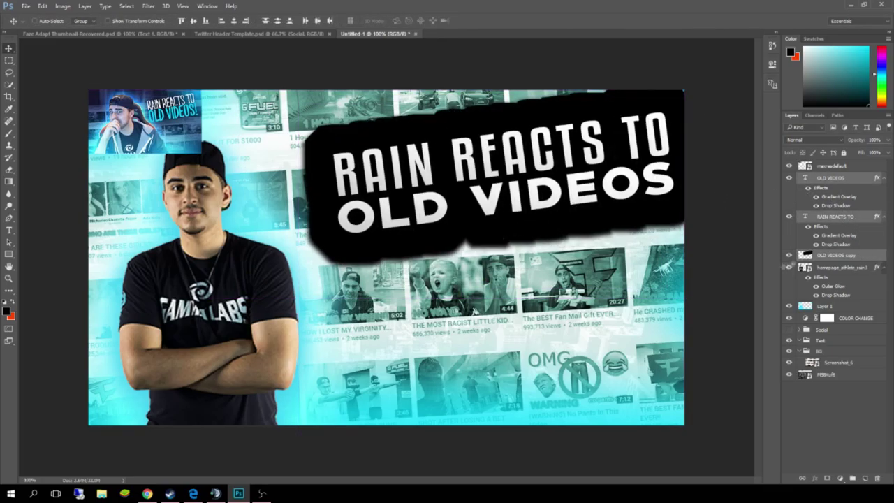
Delete the black backing layer behind the headline
{"action": "left_click", "coordinate": [836, 255]}
{"action": "key", "text": "Delete"}
Move both headline lines slightly down and left together, and enlarge them a little
{"action": "left_click", "coordinate": [831, 178], "text": "ctrl"}
{"action": "left_click_drag", "start_coordinate": [593, 142], "coordinate": [559, 160]}
{"action": "key", "text": "ctrl+t"}
{"action": "left_click_drag", "start_coordinate": [641, 251], "coordinate": [649, 256]}
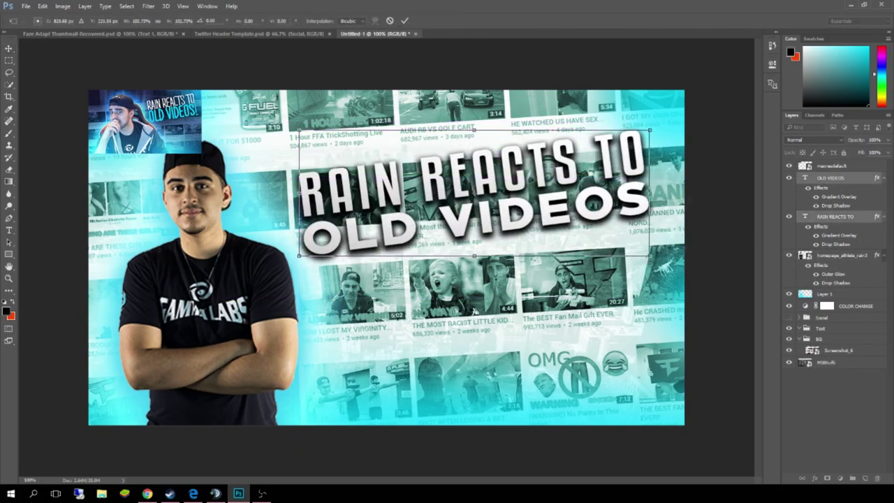
{"action": "key", "text": "Return"}
Open the resource file 1K Pack Captains Designs.psd
{"action": "left_click", "coordinate": [25, 6]}
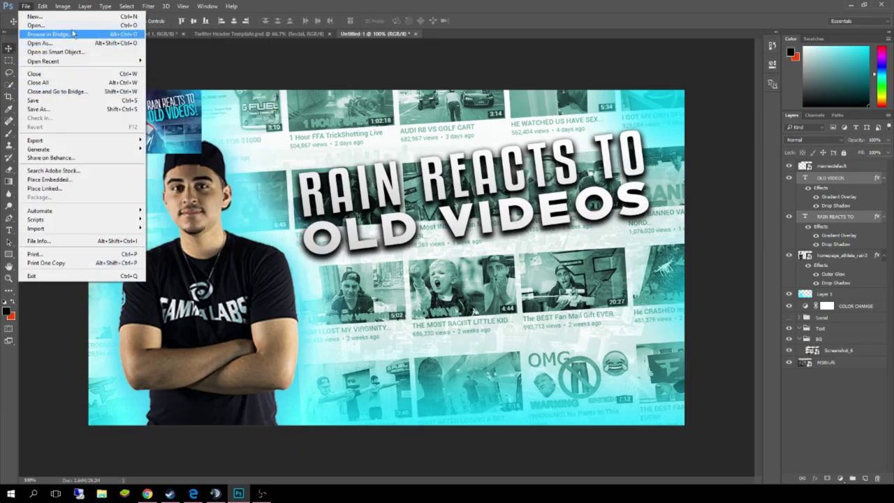
{"action": "left_click", "coordinate": [63, 26]}
{"action": "scroll", "coordinate": [354, 161], "scroll_direction": "down", "scroll_amount": 3}
{"action": "double_click", "coordinate": [404, 114]}
{"action": "double_click", "coordinate": [161, 142]}
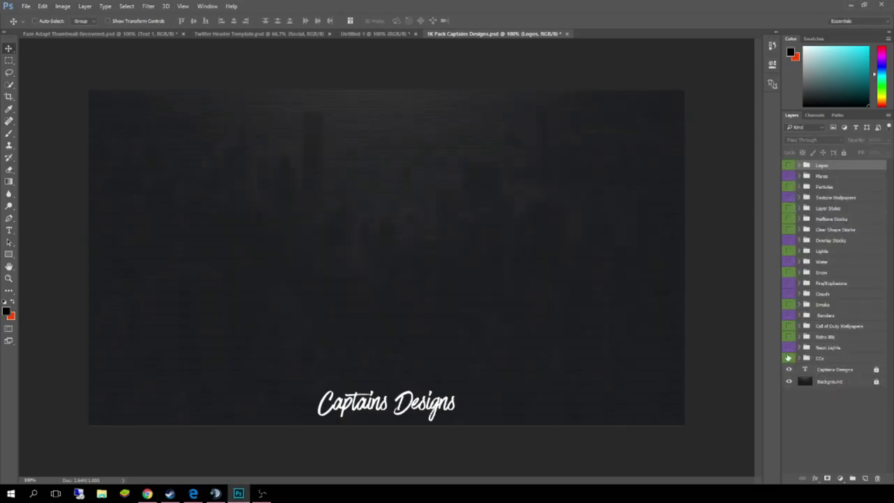
Try the CC FAVORITE colour-correction group from the pack's CCs folder on the thumbnail
{"action": "left_click", "coordinate": [798, 358]}
{"action": "scroll", "coordinate": [791, 359], "scroll_direction": "down", "scroll_amount": 1}
{"action": "left_click", "coordinate": [790, 368]}
{"action": "left_click", "coordinate": [790, 368]}
{"action": "scroll", "coordinate": [790, 409], "scroll_direction": "down", "scroll_amount": 3}
{"action": "left_click", "coordinate": [797, 391]}
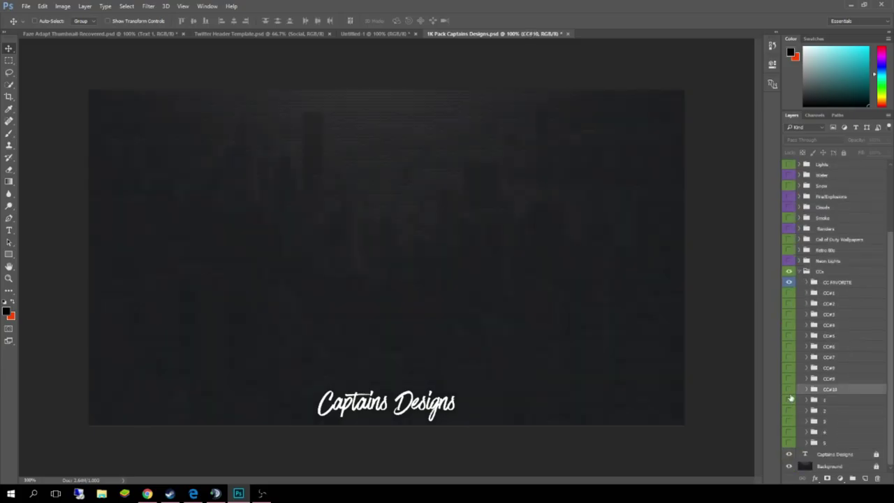
{"action": "left_click", "coordinate": [837, 281]}
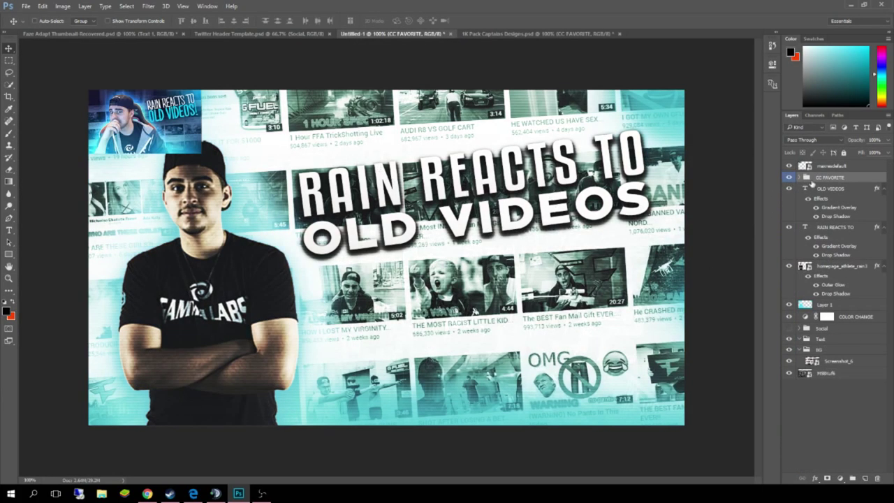
{"action": "left_click_drag", "start_coordinate": [845, 239], "coordinate": [847, 257]}
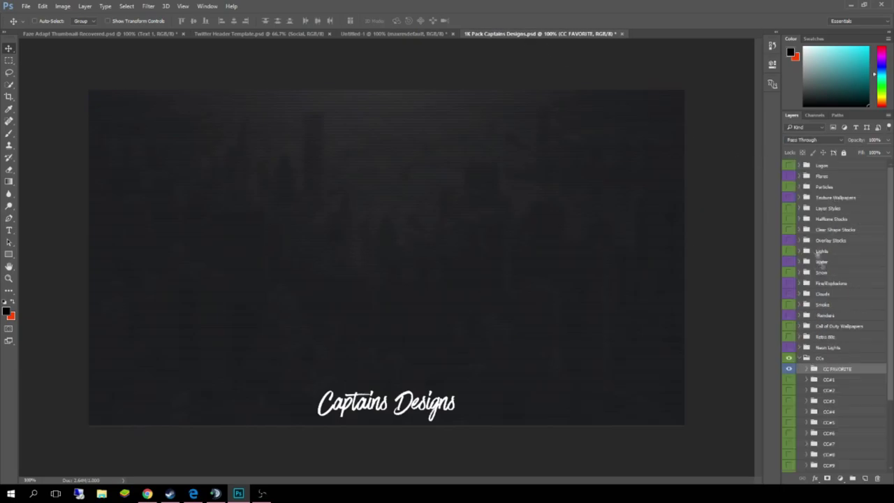
Preview other colour-correction groups in the pack and copy group 4 to the top of the Untitled-1 thumbnail
{"action": "left_click", "coordinate": [788, 369]}
{"action": "left_click", "coordinate": [788, 401]}
{"action": "left_click", "coordinate": [789, 400]}
{"action": "left_click", "coordinate": [788, 391]}
{"action": "left_click", "coordinate": [789, 390]}
{"action": "scroll", "coordinate": [789, 377], "scroll_direction": "down", "scroll_amount": 4}
{"action": "left_click", "coordinate": [788, 432]}
{"action": "left_click", "coordinate": [788, 431]}
{"action": "left_click_drag", "start_coordinate": [825, 431], "coordinate": [414, 150]}
{"action": "left_click", "coordinate": [788, 165]}
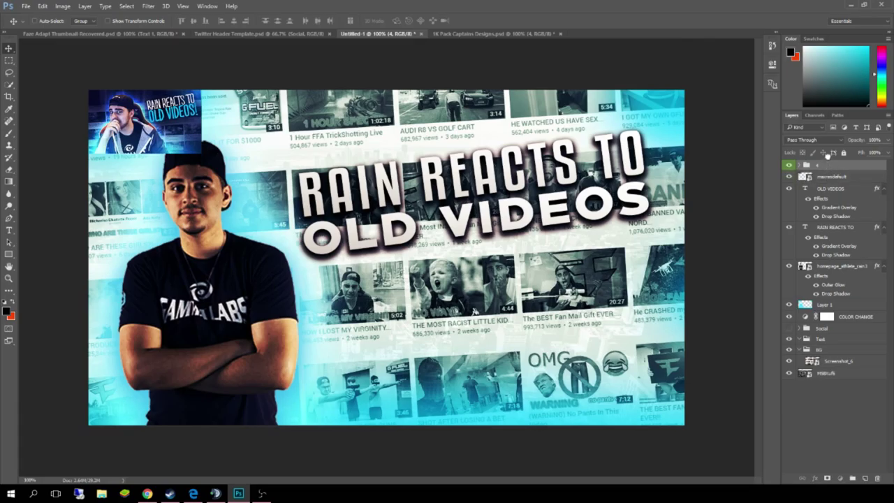
Raise the opacity of Layer 1's cyan background tint to the maximum
{"action": "left_click", "coordinate": [832, 190]}
{"action": "left_click", "coordinate": [832, 305]}
{"action": "left_click", "coordinate": [887, 141]}
{"action": "left_click_drag", "start_coordinate": [869, 151], "coordinate": [887, 152]}
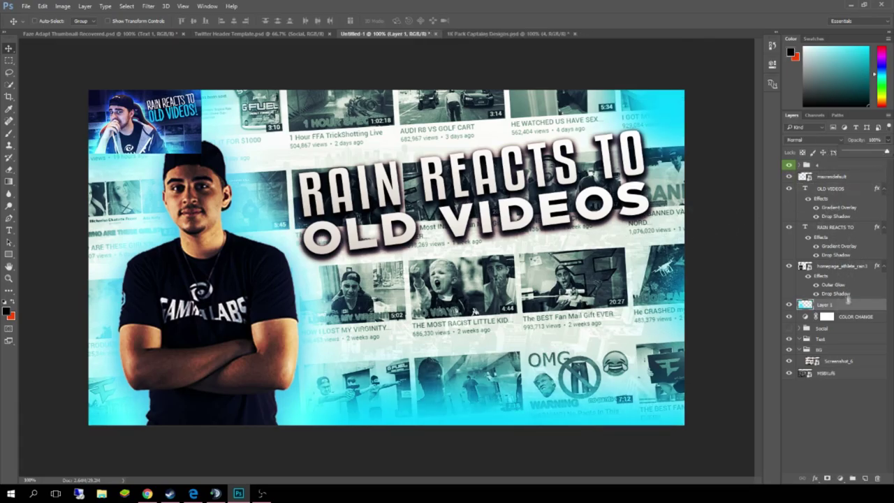
Add a bright blue Color Overlay to Layer 1 in its blending options
{"action": "right_click", "coordinate": [821, 305]}
{"action": "left_click", "coordinate": [726, 68]}
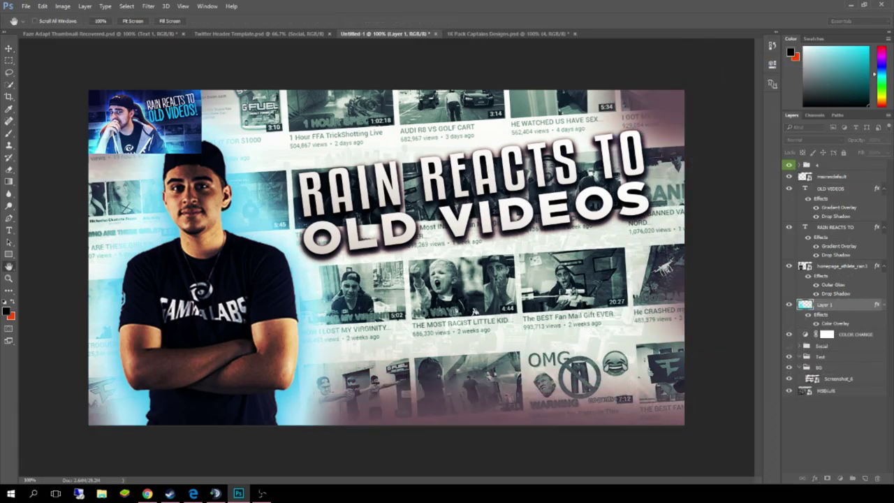
{"action": "left_click", "coordinate": [418, 196]}
{"action": "left_click", "coordinate": [239, 334]}
{"action": "left_click_drag", "start_coordinate": [213, 301], "coordinate": [294, 261]}
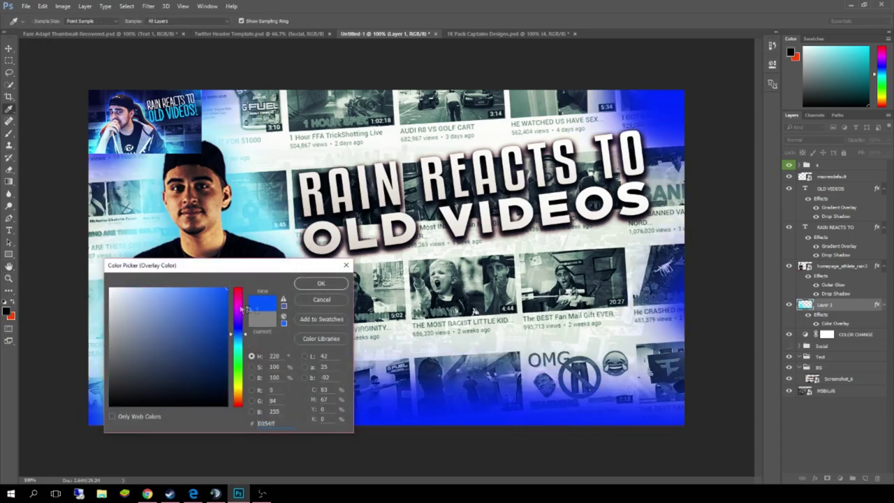
{"action": "left_click", "coordinate": [239, 338]}
{"action": "left_click", "coordinate": [322, 285]}
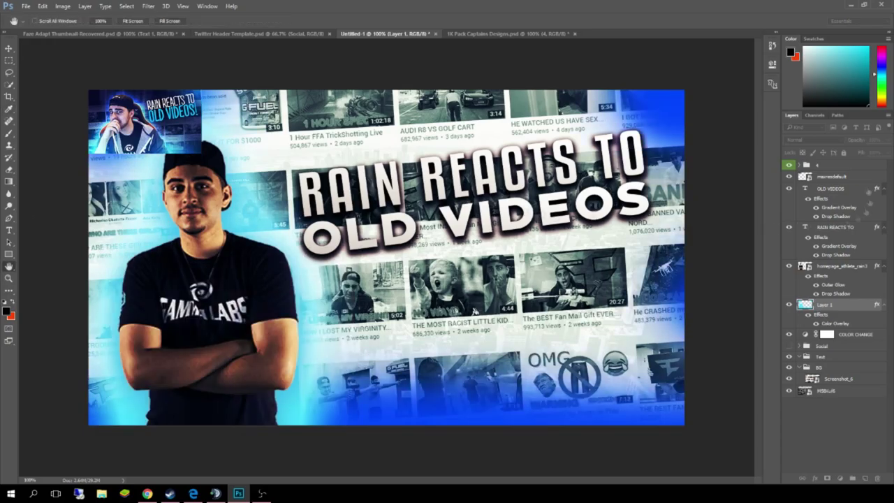
Browse the installed fonts and change the OLD VIDEOS line to a bold slab-serif font
{"action": "triple_click", "coordinate": [391, 229]}
{"action": "left_click", "coordinate": [116, 21]}
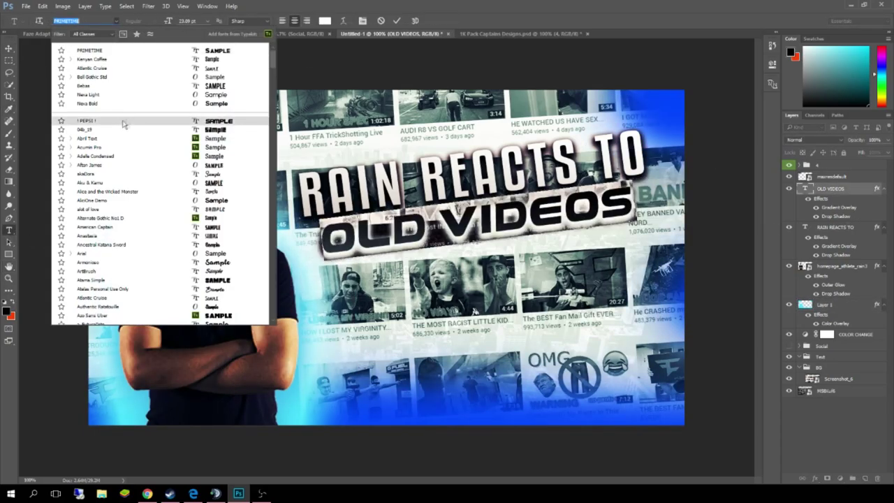
{"action": "scroll", "coordinate": [155, 225], "scroll_direction": "down", "scroll_amount": 2}
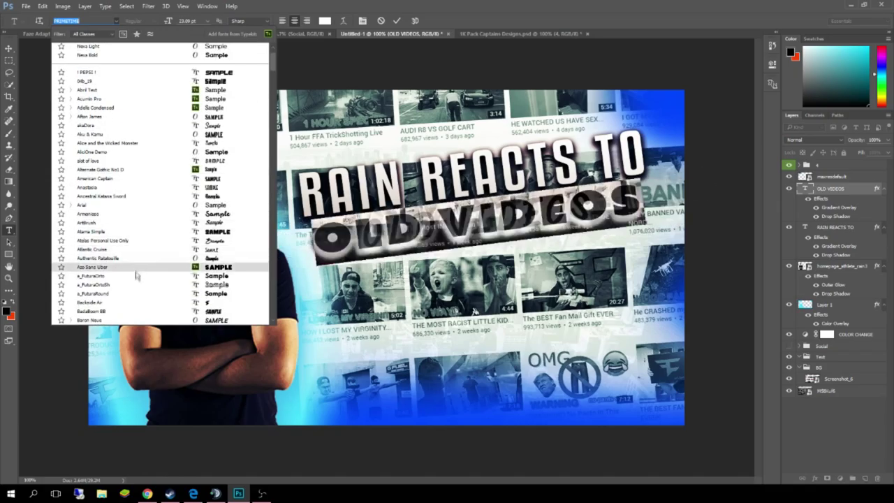
{"action": "scroll", "coordinate": [136, 279], "scroll_direction": "down", "scroll_amount": 2}
{"action": "scroll", "coordinate": [136, 281], "scroll_direction": "down", "scroll_amount": 10}
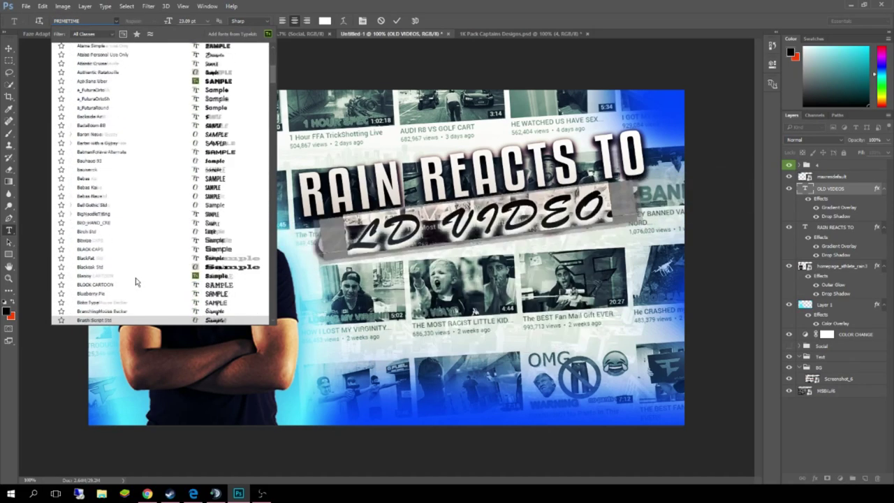
{"action": "scroll", "coordinate": [136, 282], "scroll_direction": "down", "scroll_amount": 8}
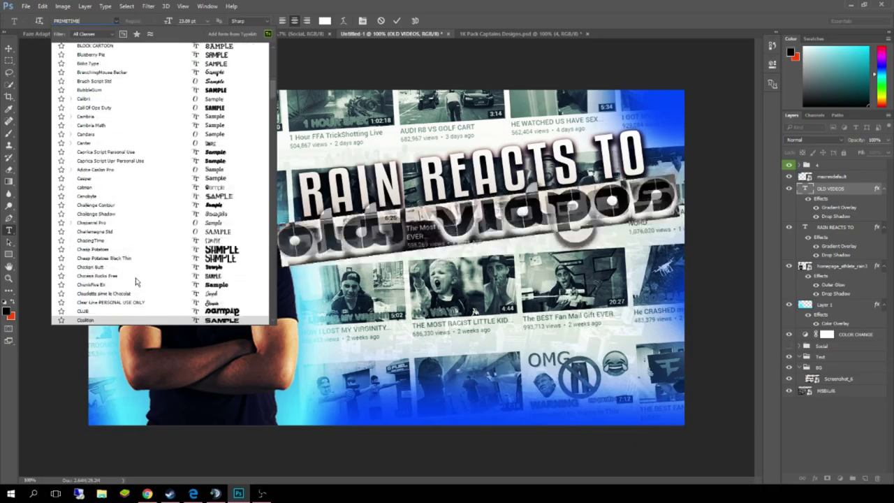
{"action": "scroll", "coordinate": [136, 281], "scroll_direction": "down", "scroll_amount": 7}
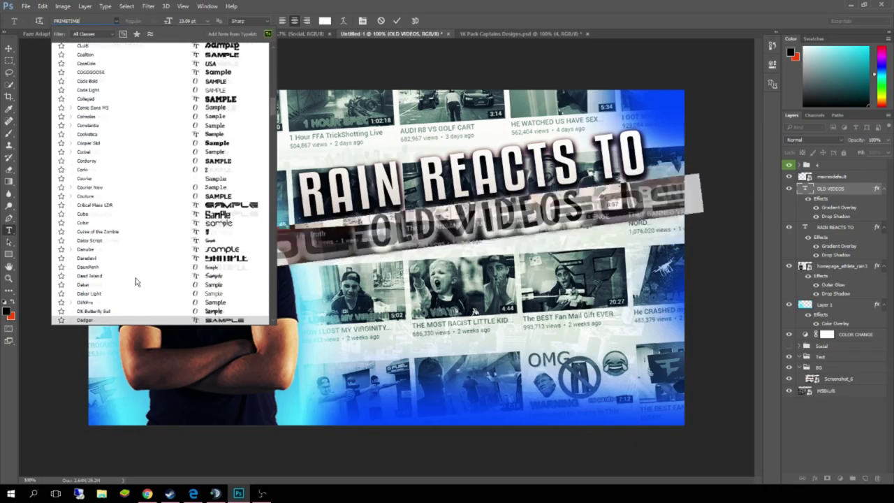
Resize OLD VIDEOS to fit beneath the first headline line, and nudge both lines into place
{"action": "left_click", "coordinate": [9, 48]}
{"action": "left_click_drag", "start_coordinate": [475, 222], "coordinate": [457, 222]}
{"action": "key", "text": "ctrl+t"}
{"action": "left_click_drag", "start_coordinate": [620, 221], "coordinate": [670, 294]}
{"action": "left_click_drag", "start_coordinate": [620, 263], "coordinate": [663, 275]}
{"action": "key", "text": "Return"}
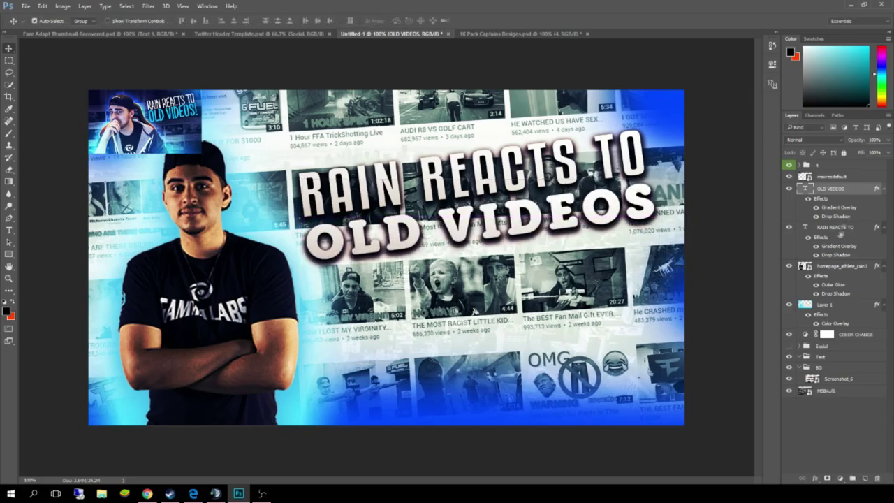
{"action": "left_click", "coordinate": [834, 227], "text": "ctrl"}
{"action": "left_click_drag", "start_coordinate": [585, 167], "coordinate": [585, 170]}
Paint black over the video grid behind the headline on a new layer above Layer 1
{"action": "left_click", "coordinate": [840, 306]}
{"action": "left_click", "coordinate": [864, 479]}
{"action": "left_click", "coordinate": [9, 133]}
{"action": "left_click_drag", "start_coordinate": [279, 162], "coordinate": [349, 175]}
{"action": "key", "text": "ctrl+z"}
{"action": "mouse_move", "coordinate": [649, 213]}
{"action": "left_mouse_down"}
{"action": "mouse_move", "coordinate": [606, 287]}
{"action": "mouse_move", "coordinate": [391, 303]}
{"action": "mouse_move", "coordinate": [567, 119]}
{"action": "mouse_move", "coordinate": [367, 119]}
{"action": "mouse_move", "coordinate": [375, 255]}
{"action": "mouse_move", "coordinate": [79, 231]}
{"action": "mouse_move", "coordinate": [102, 216]}
{"action": "left_mouse_up"}
Reduce the black layer's opacity, checking the look with group 4 switched off and on
{"action": "left_click_drag", "start_coordinate": [887, 141], "coordinate": [859, 152]}
{"action": "left_click", "coordinate": [788, 166]}
{"action": "left_click", "coordinate": [789, 166]}
{"action": "left_click_drag", "start_coordinate": [858, 153], "coordinate": [869, 152]}
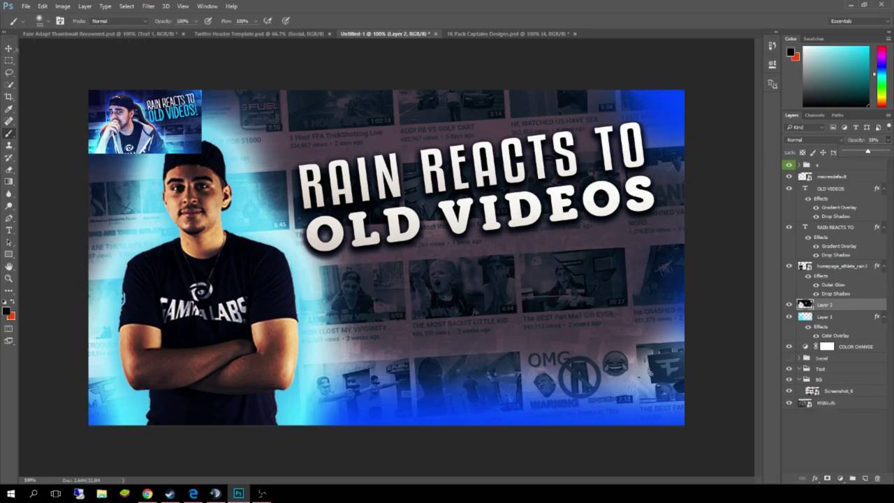
Scale the maxresdefault reference image up to cover the whole canvas, and hide it after comparing it with the design
{"action": "key", "text": "ctrl+t"}
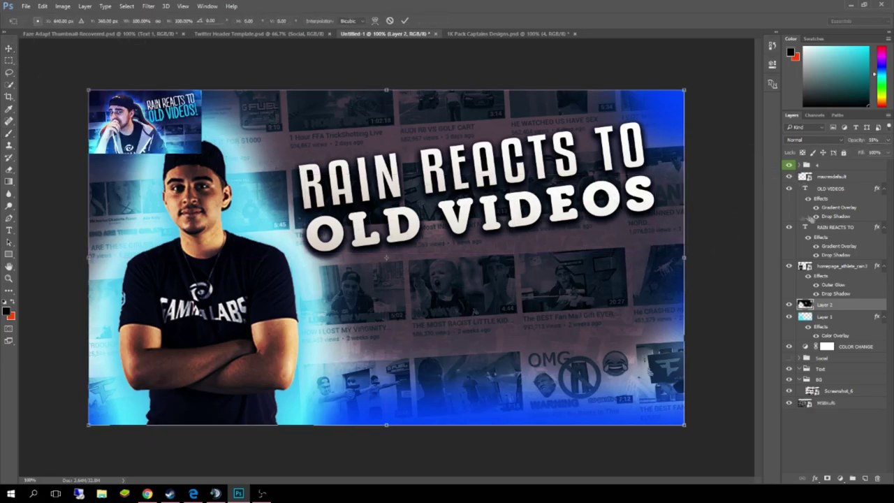
{"action": "key", "text": "Escape"}
{"action": "left_click", "coordinate": [831, 177]}
{"action": "key", "text": "ctrl+t"}
{"action": "left_click_drag", "start_coordinate": [201, 153], "coordinate": [684, 439]}
{"action": "key", "text": "Return"}
{"action": "left_click", "coordinate": [789, 176]}
{"action": "left_click", "coordinate": [789, 177]}
{"action": "left_click", "coordinate": [789, 176]}
Scale both headline lines down slightly and shift them away from the cutout
{"action": "left_click", "coordinate": [831, 188]}
{"action": "left_click", "coordinate": [835, 226], "text": "shift"}
{"action": "key", "text": "ctrl+t"}
{"action": "left_click_drag", "start_coordinate": [654, 122], "coordinate": [681, 130]}
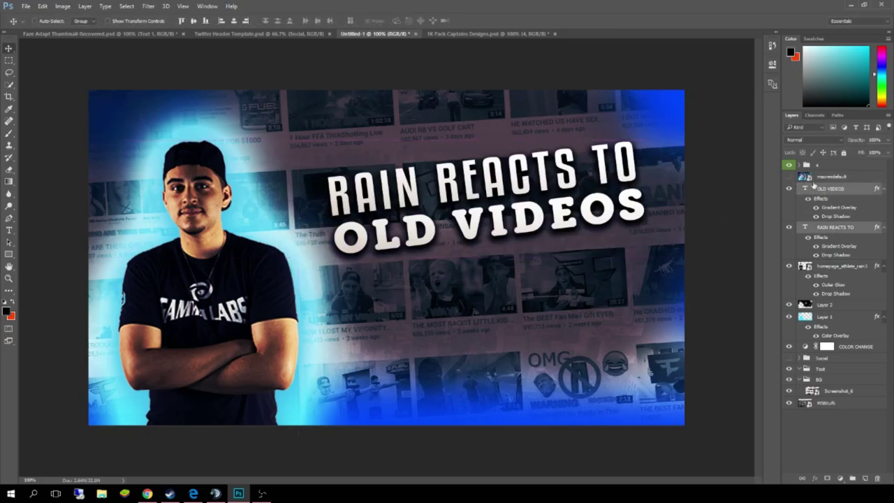
Compare with the reference image again and delete the cutout layer of the man with crossed arms
{"action": "left_click", "coordinate": [789, 177]}
{"action": "left_click", "coordinate": [788, 177]}
{"action": "left_click", "coordinate": [841, 267]}
{"action": "left_click", "coordinate": [789, 266]}
{"action": "key", "text": "Delete"}
Show the maxresdefault reference image and select the man together with his gaming chair
{"action": "left_click", "coordinate": [829, 177]}
{"action": "left_click", "coordinate": [789, 176]}
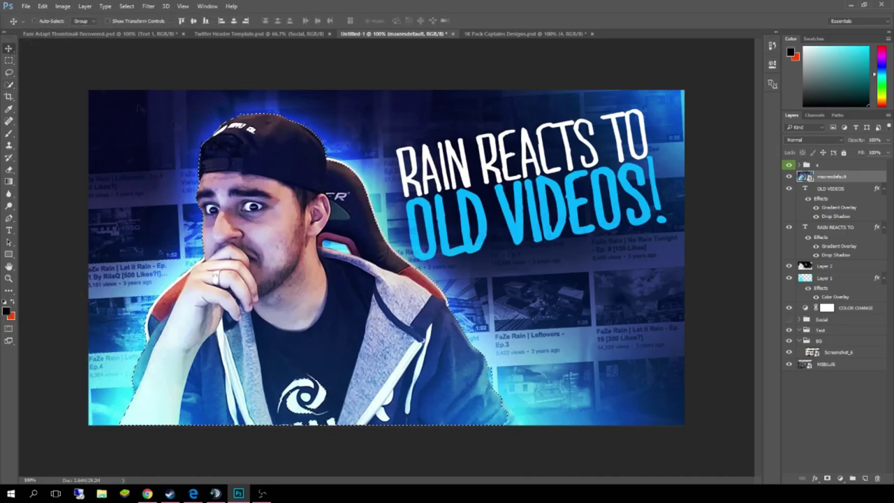
{"action": "key", "text": "ctrl+j"}
{"action": "left_click_drag", "start_coordinate": [448, 282], "coordinate": [552, 281]}
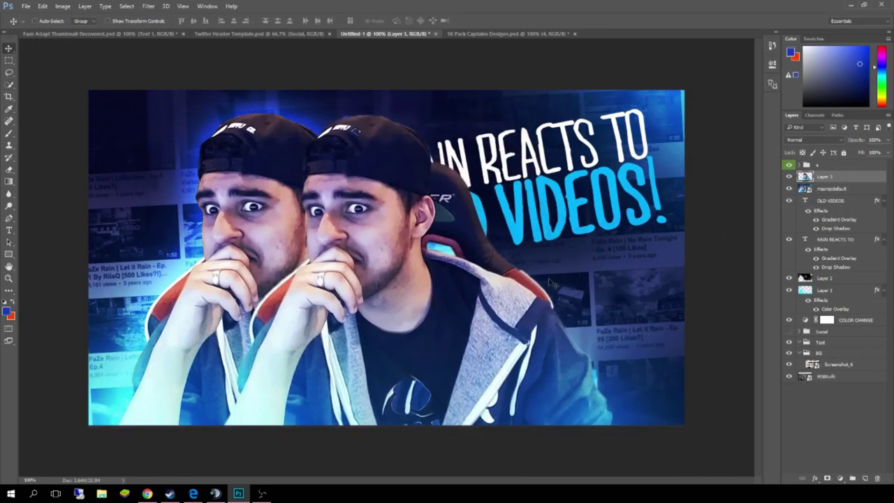
{"action": "key", "text": "ctrl+alt+z"}
{"action": "key", "text": "ctrl+alt+z"}
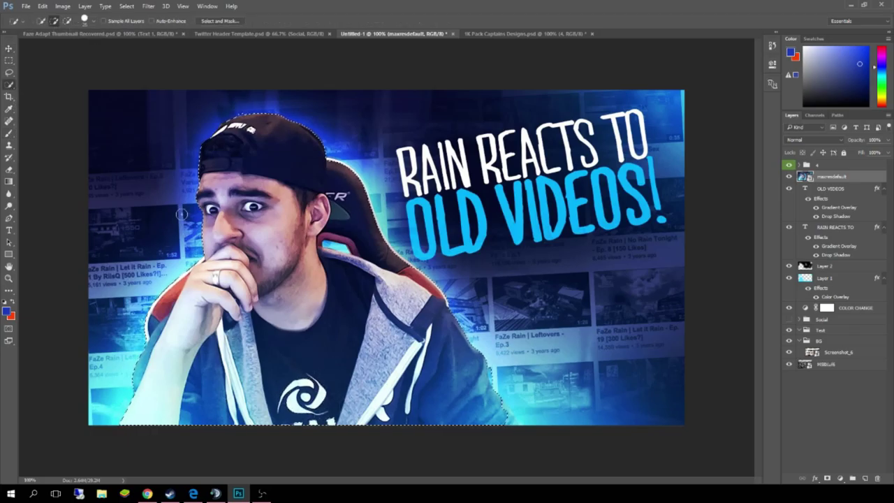
Copy the selected man and chair onto a new layer, and place the cutout along the canvas's lower-left edge
{"action": "key", "text": "ctrl+j"}
{"action": "left_click_drag", "start_coordinate": [137, 200], "coordinate": [293, 155]}
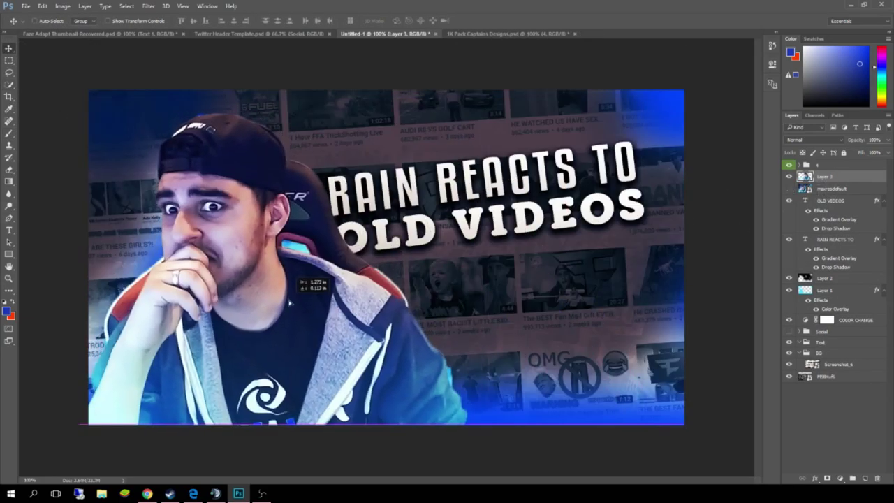
{"action": "left_click_drag", "start_coordinate": [304, 280], "coordinate": [300, 281]}
Zoom in on the new cutout on Layer 3 and choose a small round Eraser brush for its edges
{"action": "right_click", "coordinate": [829, 189]}
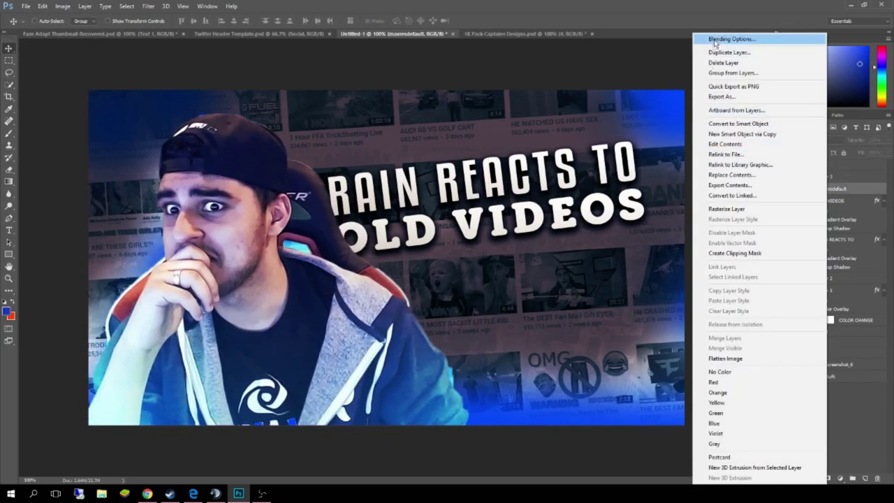
{"action": "left_click", "coordinate": [8, 278]}
{"action": "left_click", "coordinate": [93, 369]}
{"action": "left_click", "coordinate": [9, 133]}
{"action": "left_click", "coordinate": [8, 123]}
{"action": "left_click", "coordinate": [8, 170]}
{"action": "left_click", "coordinate": [127, 265]}
{"action": "left_click", "coordinate": [444, 184]}
{"action": "left_click", "coordinate": [825, 177]}
{"action": "left_click", "coordinate": [48, 22]}
{"action": "double_click", "coordinate": [21, 88]}
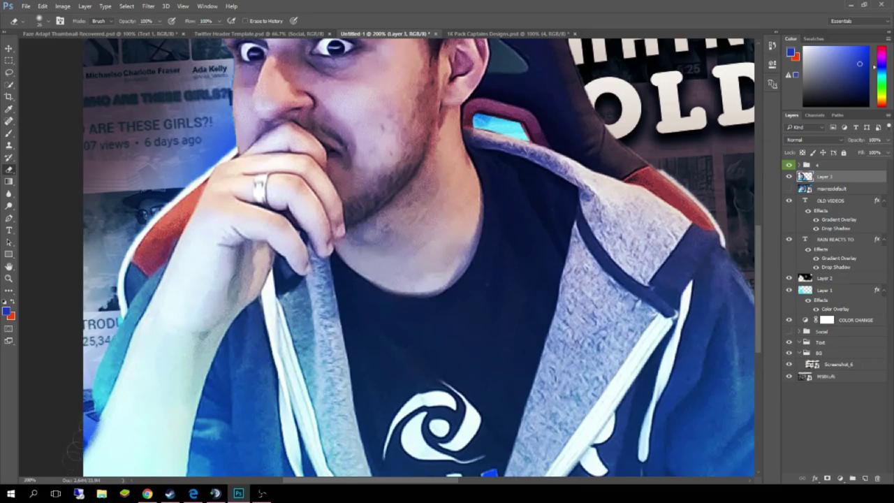
Erase the leftover light fringe around the cutout's chair, shoulder, sleeve and cap
{"action": "scroll", "coordinate": [101, 357], "scroll_direction": "up", "scroll_amount": 3}
{"action": "scroll", "coordinate": [308, 140], "scroll_direction": "right", "scroll_amount": 7}
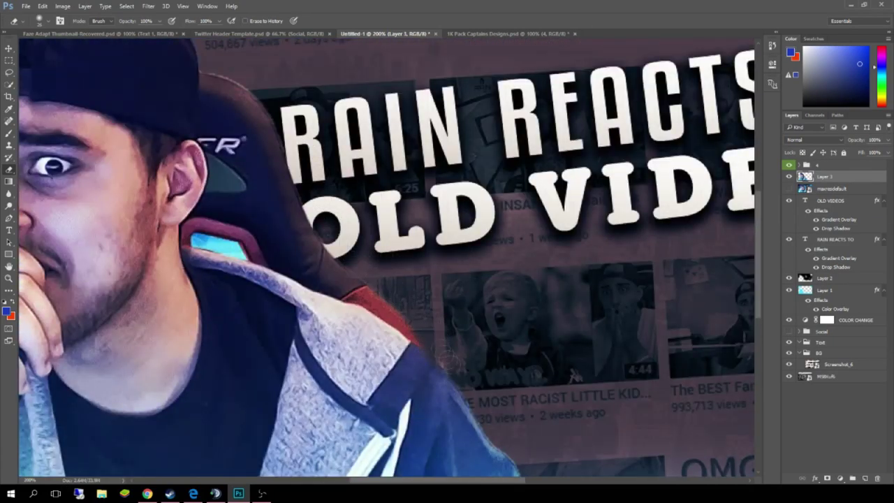
{"action": "scroll", "coordinate": [436, 339], "scroll_direction": "down", "scroll_amount": 5}
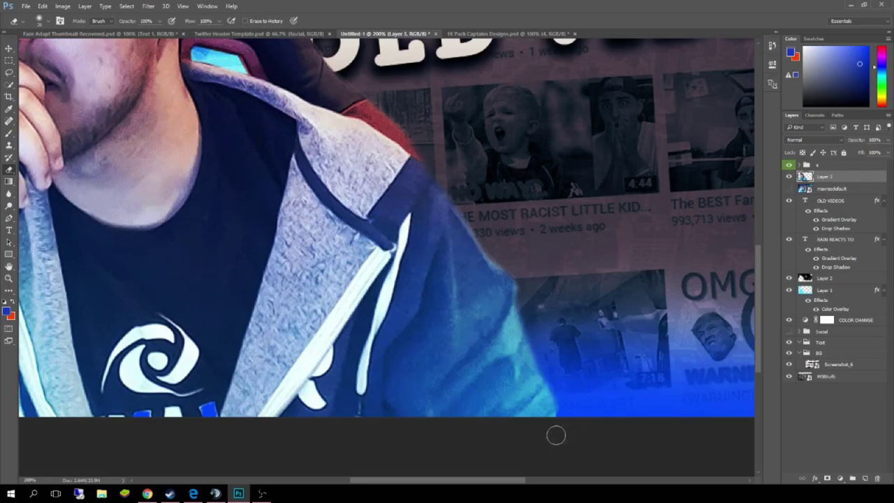
{"action": "scroll", "coordinate": [554, 419], "scroll_direction": "up", "scroll_amount": 13}
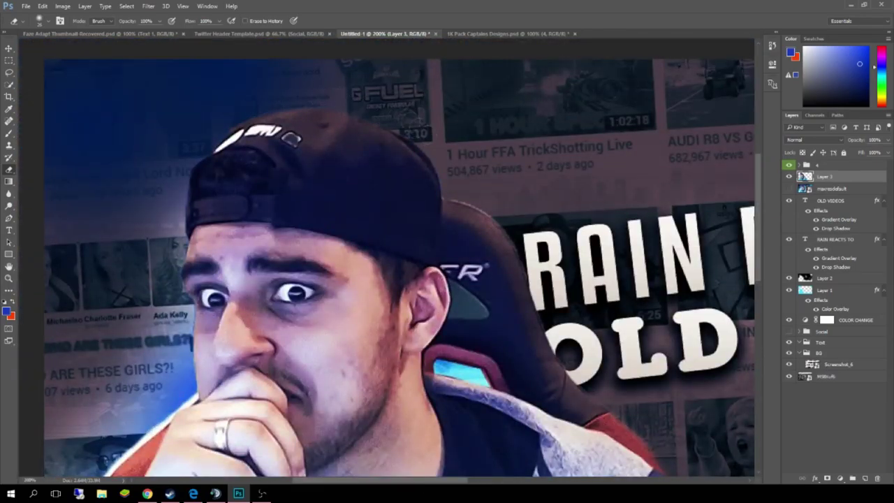
{"action": "scroll", "coordinate": [470, 196], "scroll_direction": "down", "scroll_amount": 1}
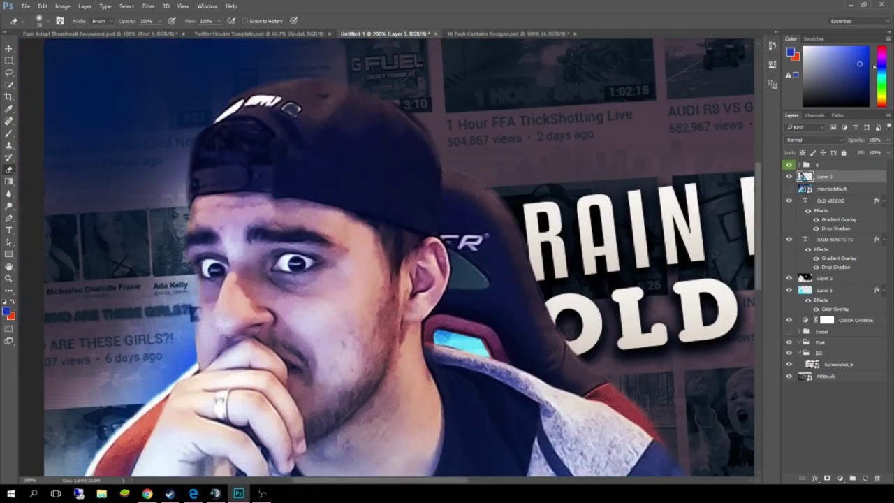
{"action": "scroll", "coordinate": [180, 370], "scroll_direction": "up", "scroll_amount": 2}
Add a light blue Outer Glow to the Layer 3 cutout
{"action": "key", "text": "z"}
{"action": "key", "text": "ctrl+0"}
{"action": "key", "text": "ctrl+minus"}
{"action": "key", "text": "v"}
{"action": "right_click", "coordinate": [827, 176]}
{"action": "left_click", "coordinate": [756, 68]}
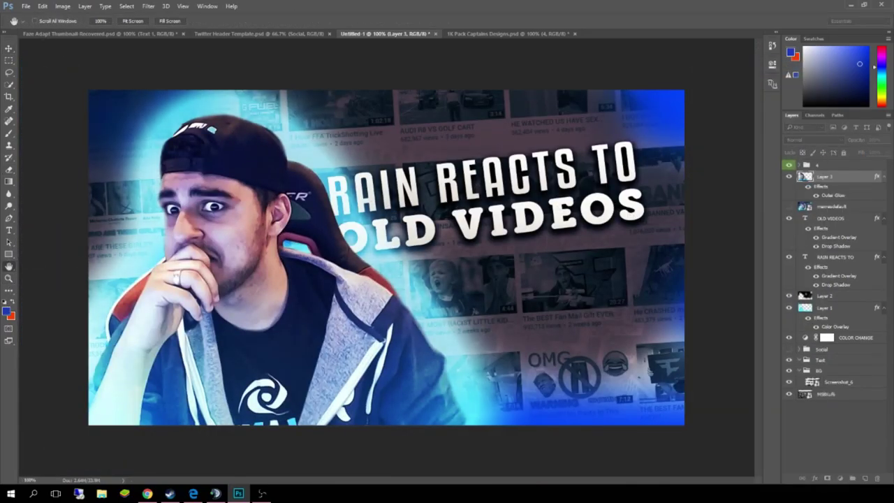
{"action": "key", "text": "Return"}
Move both headline lines together up and right, clear of the gaming chair
{"action": "left_click", "coordinate": [830, 219]}
{"action": "left_click", "coordinate": [835, 257], "text": "ctrl"}
{"action": "left_click_drag", "start_coordinate": [564, 212], "coordinate": [592, 191]}
Move the maxresdefault reference layer above the cutout and toggle its visibility to compare it with the design
{"action": "left_click_drag", "start_coordinate": [785, 206], "coordinate": [788, 178]}
{"action": "left_click", "coordinate": [789, 178]}
{"action": "left_click", "coordinate": [789, 177]}
{"action": "left_click", "coordinate": [788, 178]}
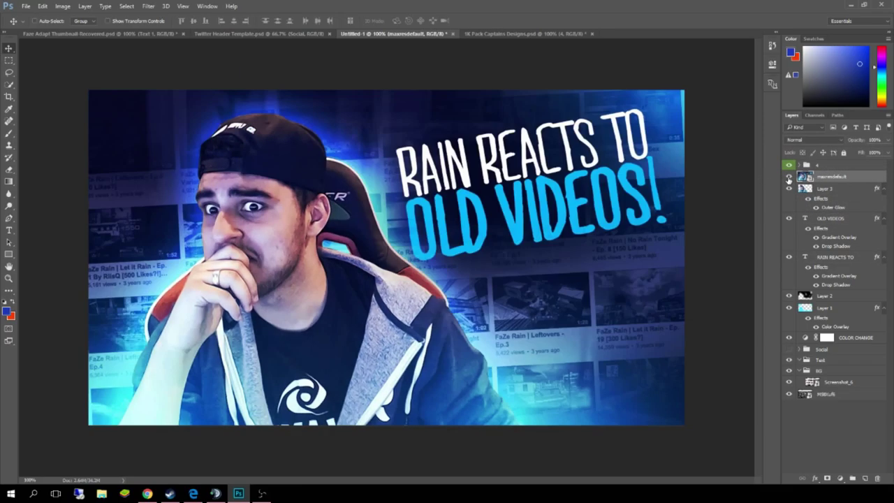
{"action": "left_click", "coordinate": [788, 177]}
{"action": "left_click", "coordinate": [789, 178]}
{"action": "left_click", "coordinate": [788, 178]}
Try a stronger opacity on the black Layer 2, and replace it with a new empty layer above Layer 1
{"action": "left_click", "coordinate": [826, 296]}
{"action": "left_click", "coordinate": [887, 140]}
{"action": "left_click_drag", "start_coordinate": [866, 151], "coordinate": [878, 152]}
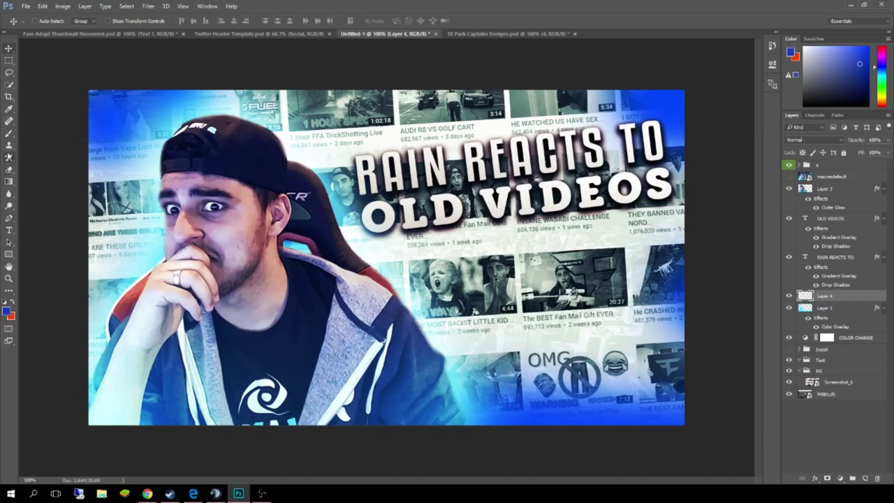
Set the foreground colour to black and brush over the entire background on Layer 4
{"action": "left_click", "coordinate": [9, 133]}
{"action": "left_click_drag", "start_coordinate": [99, 127], "coordinate": [124, 86]}
{"action": "key", "text": "ctrl+z"}
{"action": "left_click", "coordinate": [7, 311]}
{"action": "mouse_move", "coordinate": [102, 123]}
{"action": "left_mouse_down"}
{"action": "mouse_move", "coordinate": [686, 122]}
{"action": "mouse_move", "coordinate": [493, 390]}
{"action": "mouse_move", "coordinate": [91, 380]}
{"action": "left_mouse_up"}
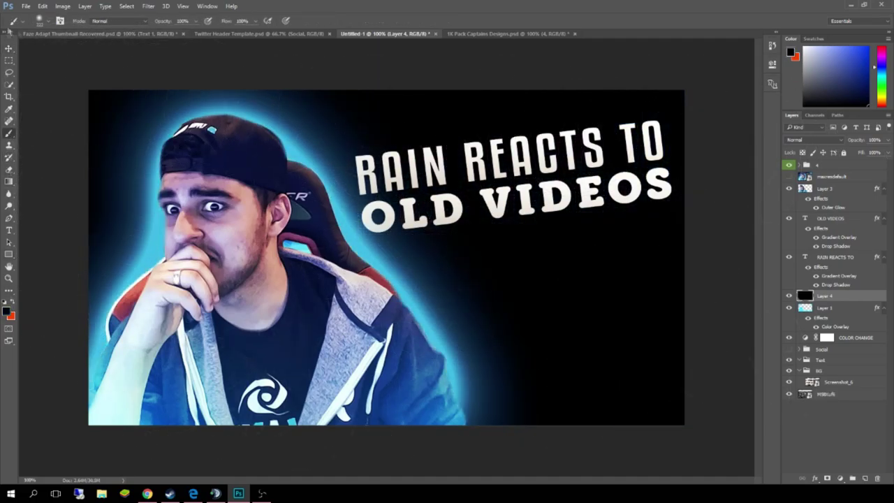
Lower the black Layer 4's opacity to 73%
{"action": "key", "text": "v"}
{"action": "left_click", "coordinate": [888, 141]}
{"action": "mouse_move", "coordinate": [886, 152]}
{"action": "left_mouse_down"}
{"action": "mouse_move", "coordinate": [866, 152]}
{"action": "mouse_move", "coordinate": [876, 159]}
{"action": "left_mouse_up"}
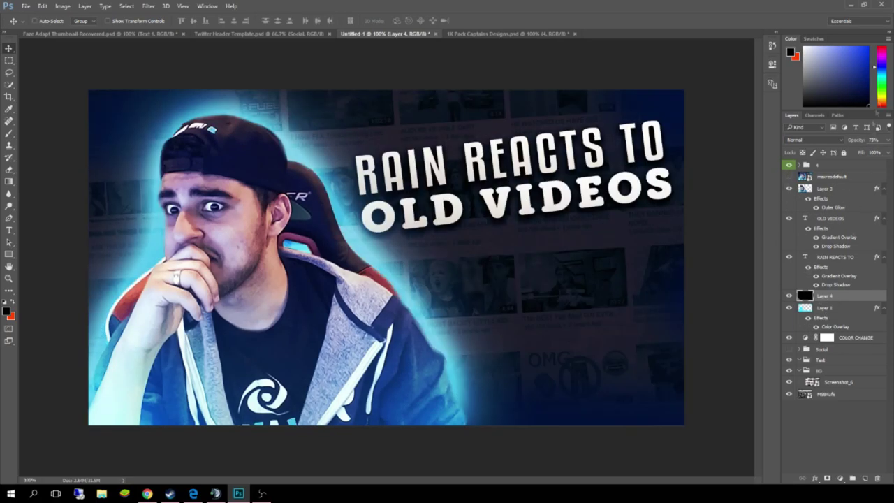
Toggle the maxresdefault reference to compare darkness levels, and set the black Layer 4's opacity to 72%
{"action": "left_click_drag", "start_coordinate": [866, 154], "coordinate": [870, 155]}
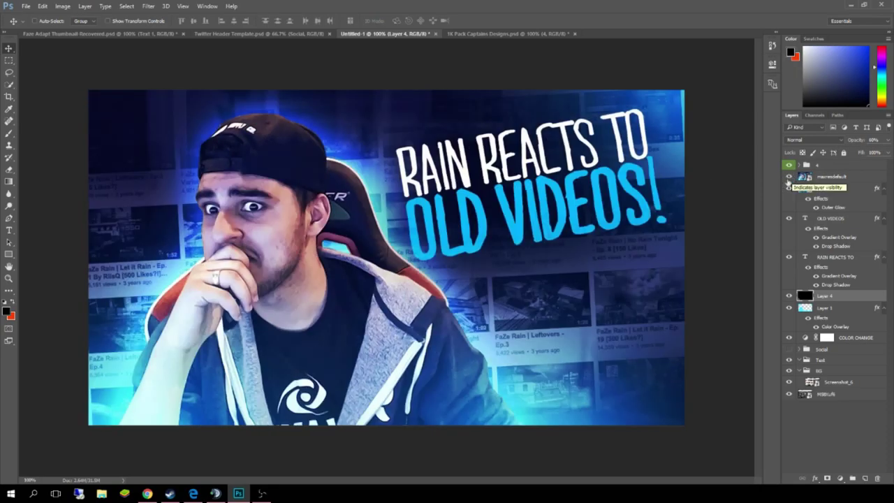
{"action": "left_click", "coordinate": [788, 178]}
{"action": "left_click", "coordinate": [788, 177]}
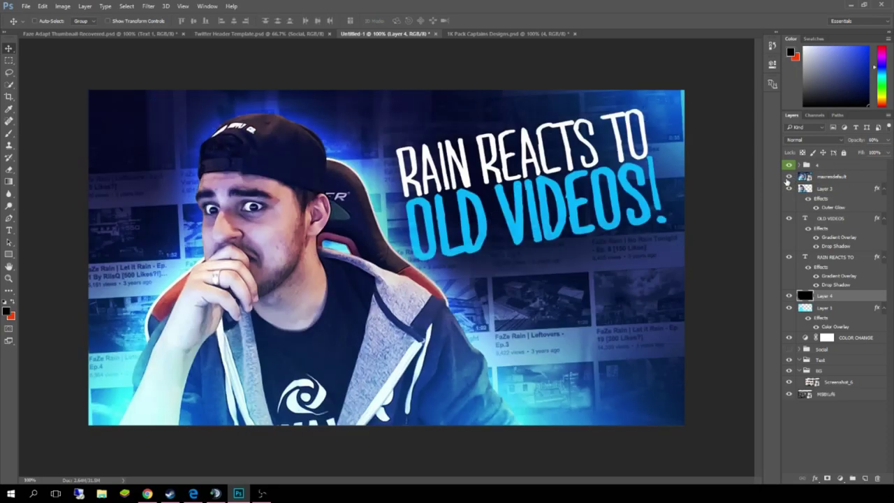
{"action": "left_click", "coordinate": [788, 177]}
{"action": "left_click", "coordinate": [788, 178]}
{"action": "left_click", "coordinate": [788, 177]}
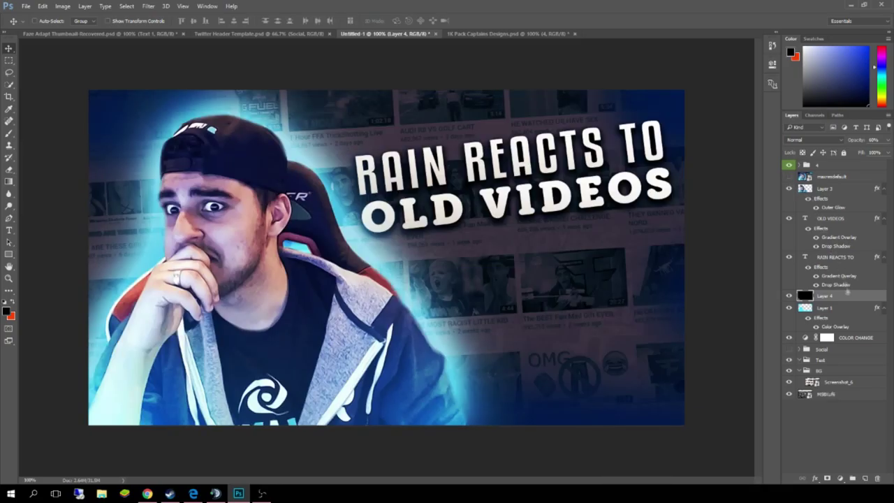
{"action": "left_click_drag", "start_coordinate": [869, 151], "coordinate": [875, 152]}
{"action": "left_click", "coordinate": [510, 33]}
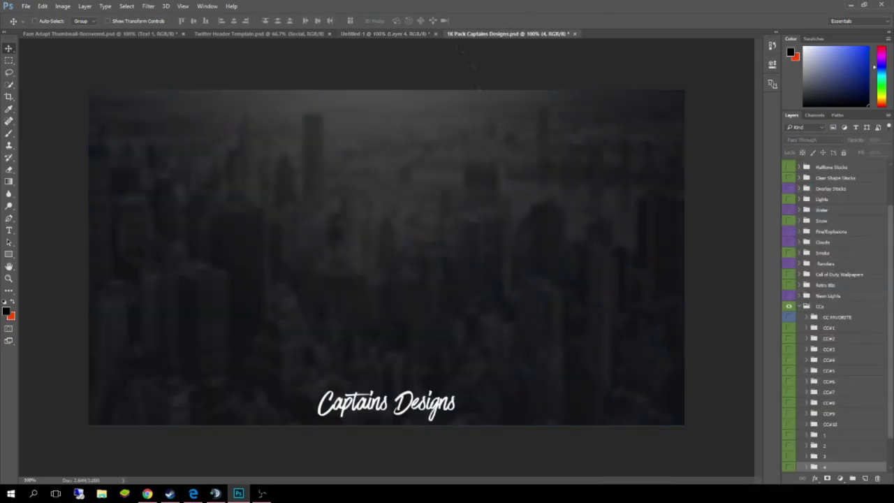
{"action": "left_click", "coordinate": [386, 33]}
{"action": "left_click", "coordinate": [259, 33]}
{"action": "left_click", "coordinate": [375, 35]}
Show the maxresdefault reference and try a tilted rectangular selection around its headline while Layer 4 is active
{"action": "left_click", "coordinate": [788, 178]}
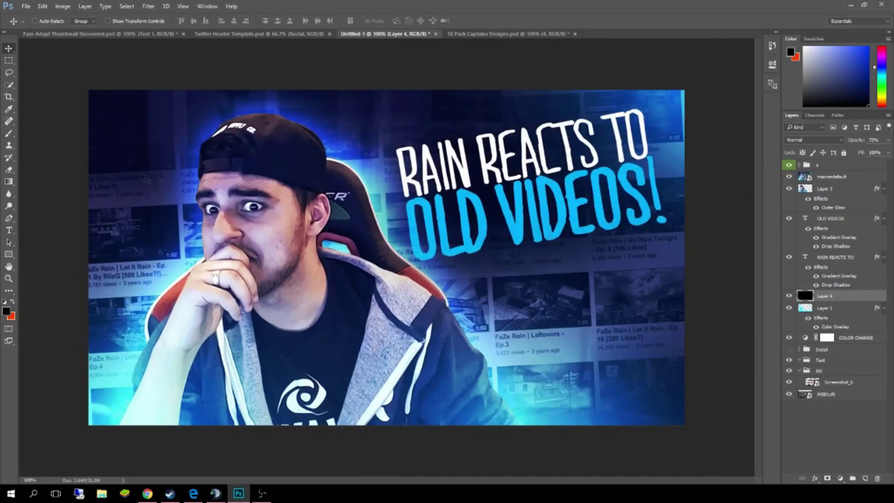
{"action": "key", "text": "w"}
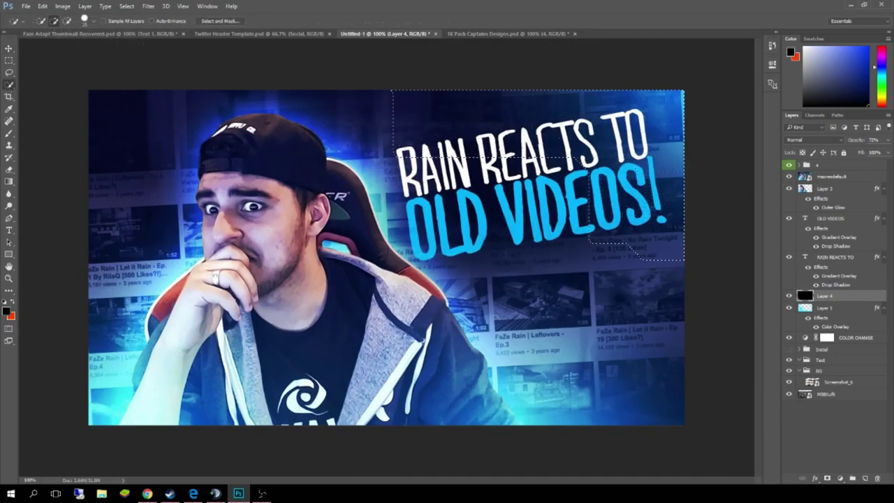
{"action": "left_click", "coordinate": [8, 60]}
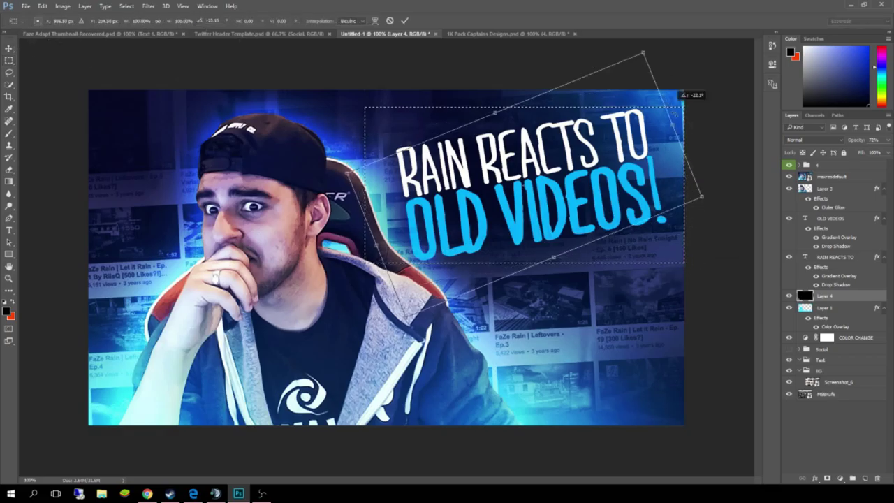
{"action": "key", "text": "Return"}
{"action": "right_click", "coordinate": [428, 158]}
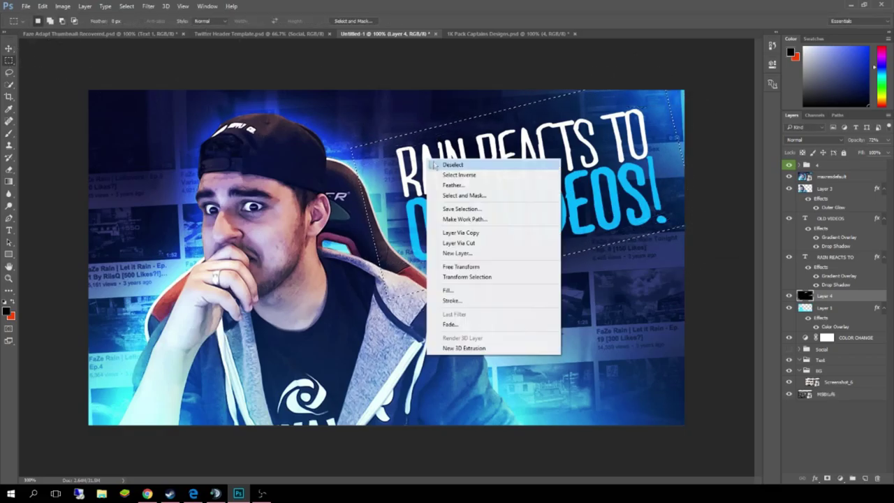
{"action": "left_click", "coordinate": [448, 290]}
{"action": "key", "text": "Return"}
{"action": "left_click", "coordinate": [8, 48]}
{"action": "left_click_drag", "start_coordinate": [292, 106], "coordinate": [271, 102]}
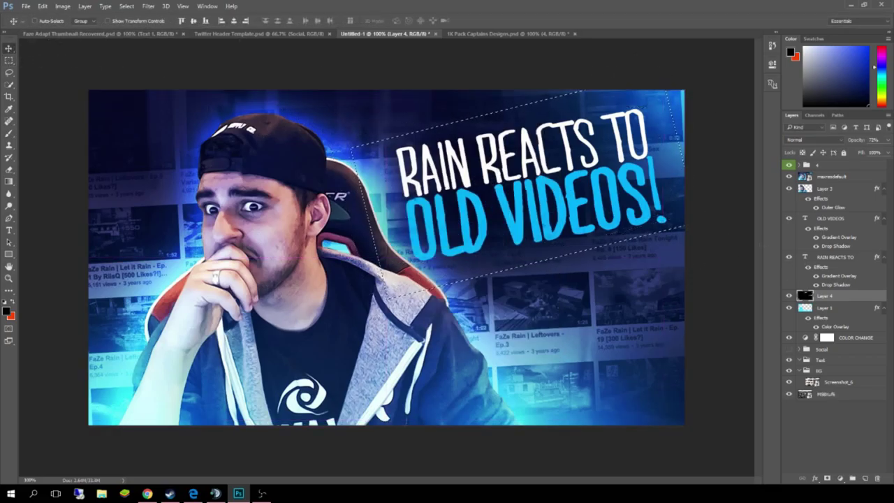
{"action": "left_click", "coordinate": [9, 60]}
{"action": "key", "text": "ctrl+d"}
Try a straight rectangular selection around the headline on the maxresdefault layer
{"action": "left_click", "coordinate": [830, 176]}
{"action": "left_click_drag", "start_coordinate": [370, 118], "coordinate": [719, 252]}
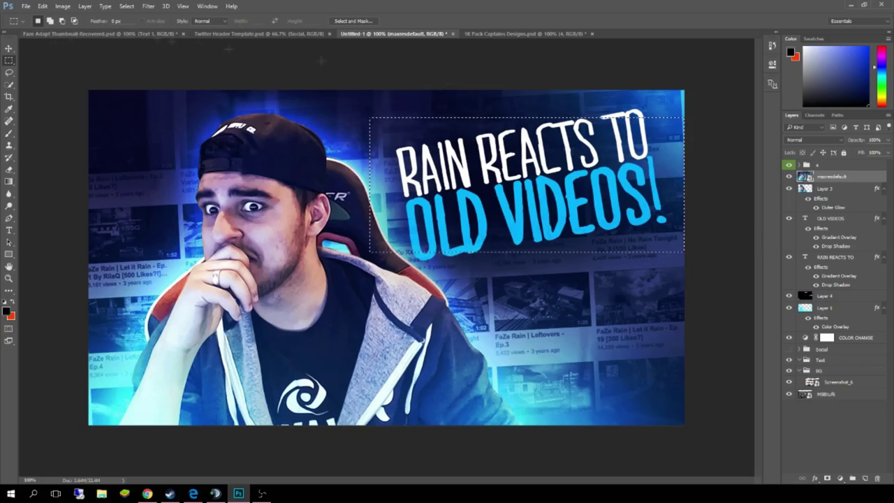
{"action": "key", "text": "v"}
{"action": "key", "text": "ctrl+d"}
{"action": "key", "text": "m"}
{"action": "left_click_drag", "start_coordinate": [375, 117], "coordinate": [688, 245]}
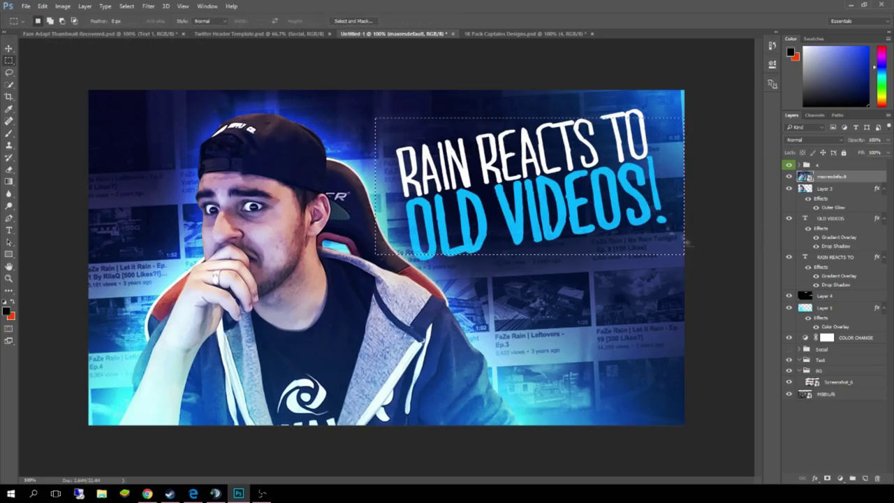
Copy the reference's headline area to a new layer using Quick Selection, and hide the maxresdefault layer
{"action": "left_click", "coordinate": [8, 85]}
{"action": "left_click_drag", "start_coordinate": [482, 227], "coordinate": [437, 240]}
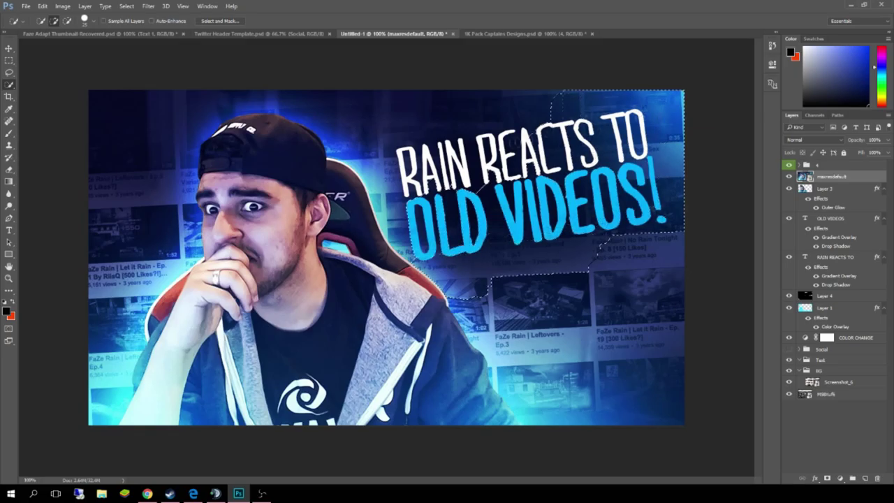
{"action": "left_click_drag", "start_coordinate": [413, 209], "coordinate": [392, 140]}
{"action": "key", "text": "ctrl+j"}
{"action": "key", "text": "v"}
{"action": "left_click_drag", "start_coordinate": [491, 204], "coordinate": [466, 275]}
{"action": "left_click", "coordinate": [790, 189]}
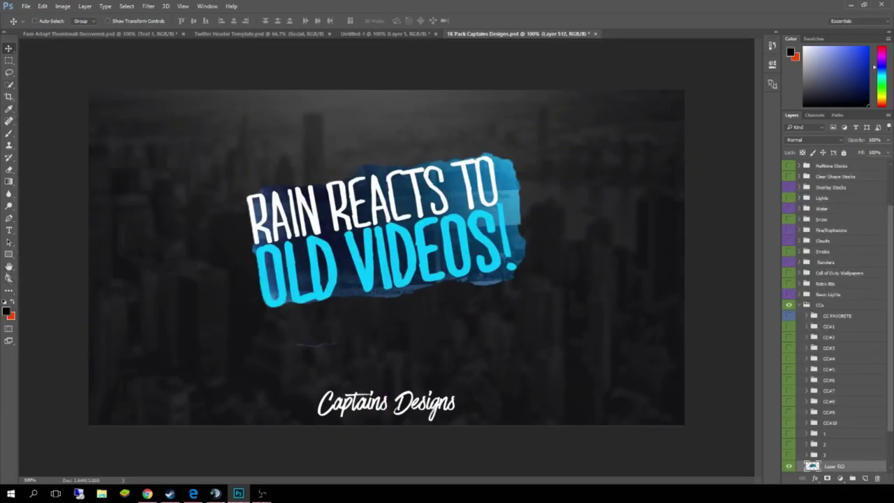
Erase the blue backdrop around and inside the RAIN REACTS TO OLD VIDEOS! lettering with the Magic Eraser
{"action": "right_click", "coordinate": [8, 121]}
{"action": "right_click", "coordinate": [9, 61]}
{"action": "right_click", "coordinate": [8, 121]}
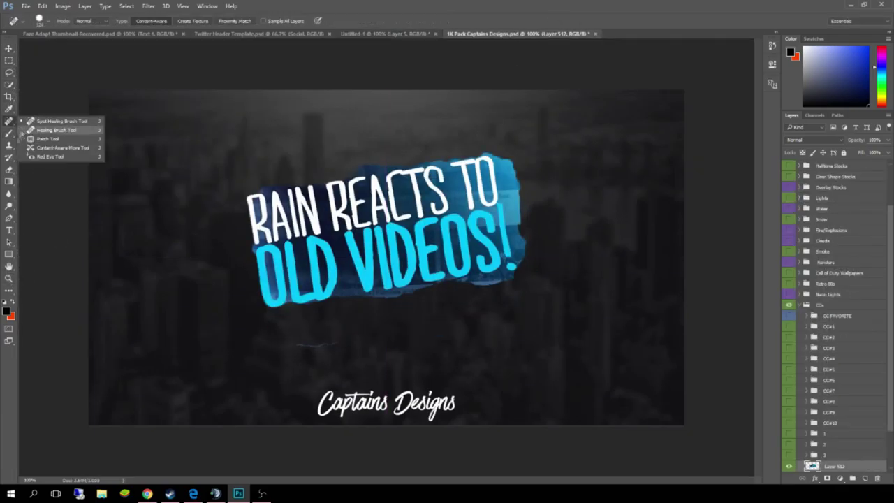
{"action": "right_click", "coordinate": [8, 170]}
{"action": "left_click", "coordinate": [53, 188]}
{"action": "left_click", "coordinate": [302, 217]}
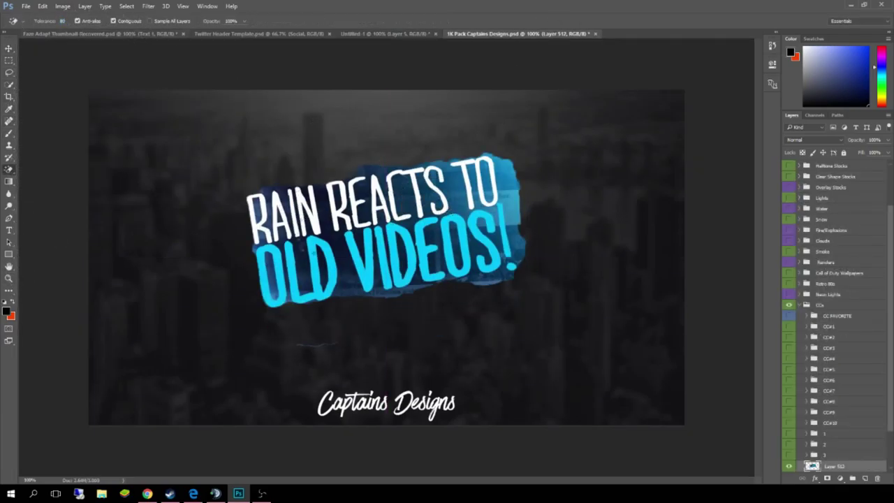
{"action": "left_click", "coordinate": [412, 285]}
{"action": "left_click", "coordinate": [508, 183]}
{"action": "left_click", "coordinate": [487, 182]}
{"action": "left_click", "coordinate": [474, 184]}
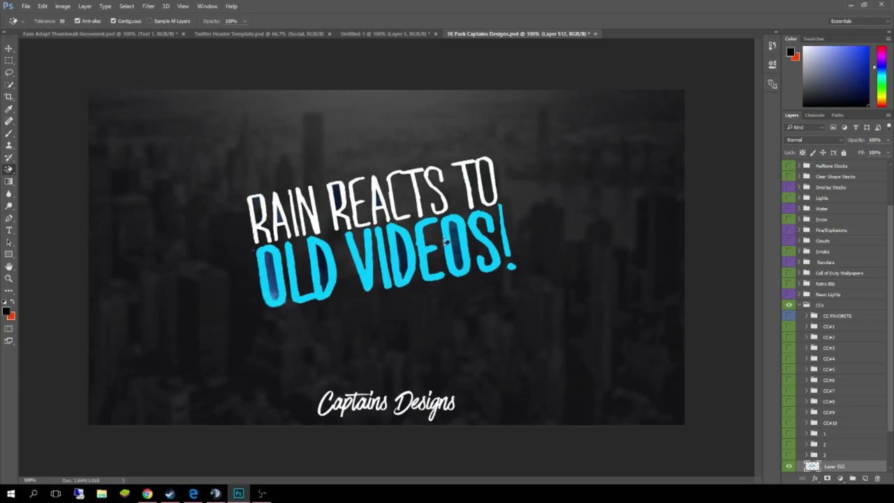
{"action": "left_click", "coordinate": [272, 261]}
Clean up leftover backdrop specks around the headline with the Eraser, and move the cleaned lettering into place on the thumbnail
{"action": "left_click", "coordinate": [8, 277]}
{"action": "left_click", "coordinate": [177, 279]}
{"action": "left_click", "coordinate": [9, 169]}
{"action": "left_click_drag", "start_coordinate": [328, 481], "coordinate": [386, 481]}
{"action": "scroll", "coordinate": [391, 381], "scroll_direction": "up", "scroll_amount": 3}
{"action": "key", "text": "shift+e"}
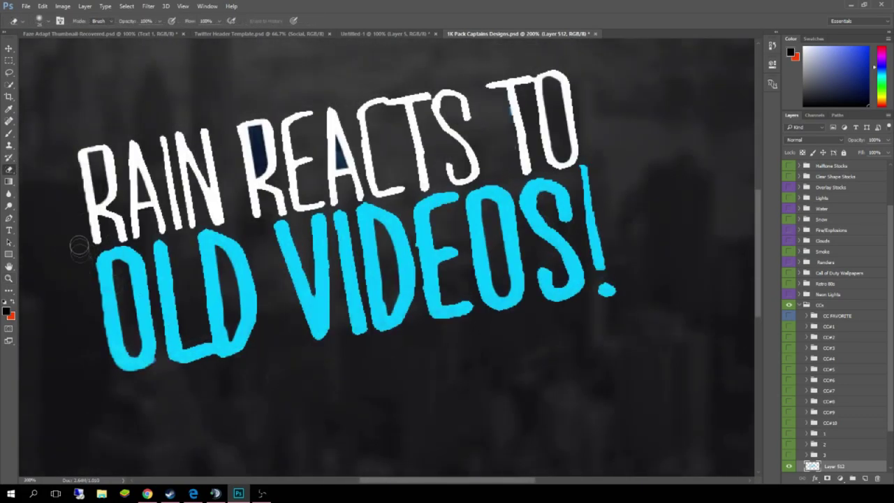
{"action": "key", "text": "v"}
{"action": "key", "text": "ctrl+minus"}
{"action": "left_click_drag", "start_coordinate": [368, 143], "coordinate": [409, 152]}
Delete the leftover headline copy and check the layers beneath it by toggling their visibility
{"action": "left_click", "coordinate": [835, 190]}
{"action": "key", "text": "Delete"}
{"action": "left_click", "coordinate": [789, 188]}
{"action": "left_click", "coordinate": [790, 201]}
{"action": "left_click", "coordinate": [789, 200]}
{"action": "key", "text": "ctrl+z"}
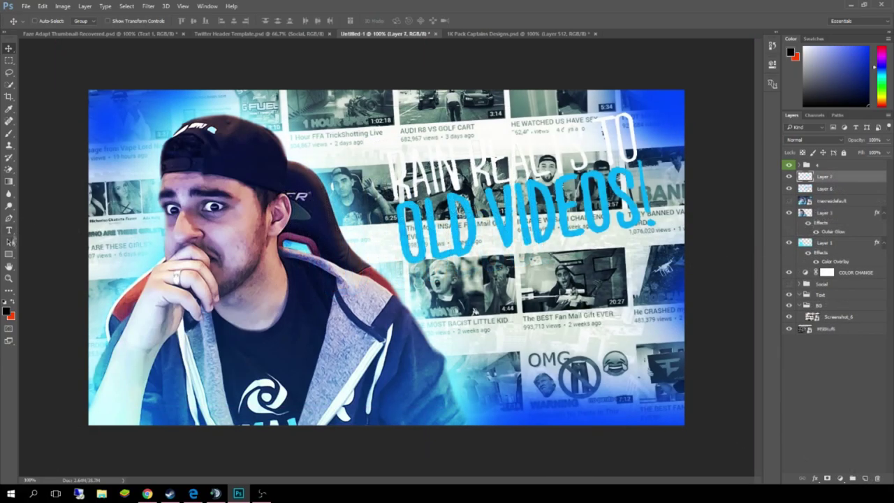
Brush black over the entire canvas on Layer 7
{"action": "right_click", "coordinate": [10, 120]}
{"action": "left_click", "coordinate": [9, 133]}
{"action": "mouse_move", "coordinate": [130, 159]}
{"action": "left_mouse_down"}
{"action": "mouse_move", "coordinate": [469, 149]}
{"action": "mouse_move", "coordinate": [389, 411]}
{"action": "mouse_move", "coordinate": [129, 400]}
{"action": "left_mouse_up"}
Move the black Layer 7 below the cutout's Layer 3 and reduce its opacity
{"action": "left_click", "coordinate": [11, 48]}
{"action": "left_click_drag", "start_coordinate": [824, 176], "coordinate": [863, 206]}
{"action": "left_click", "coordinate": [887, 140]}
{"action": "left_click_drag", "start_coordinate": [885, 151], "coordinate": [872, 157]}
Move the maxresdefault reference above the headline's Layer 6 and toggle its visibility to compare it with the design
{"action": "left_click", "coordinate": [789, 190]}
{"action": "left_click", "coordinate": [789, 190]}
{"action": "left_click", "coordinate": [836, 202]}
{"action": "left_click_drag", "start_coordinate": [833, 189], "coordinate": [831, 173]}
{"action": "left_click", "coordinate": [789, 178]}
{"action": "left_click", "coordinate": [790, 179]}
{"action": "left_click", "coordinate": [790, 179]}
{"action": "left_click", "coordinate": [790, 176]}
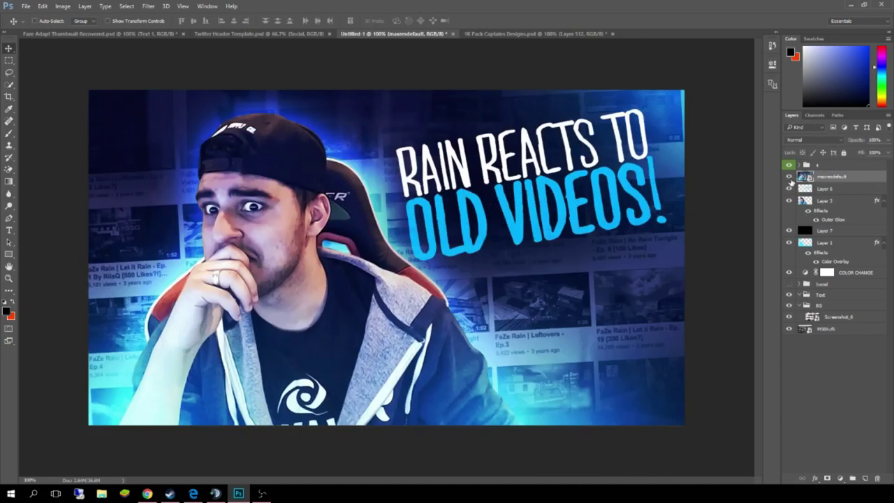
Toggle the visibility of Layer 1 to judge its effect, and delete that layer
{"action": "left_click", "coordinate": [792, 243]}
{"action": "left_click", "coordinate": [789, 243]}
{"action": "left_click", "coordinate": [788, 244]}
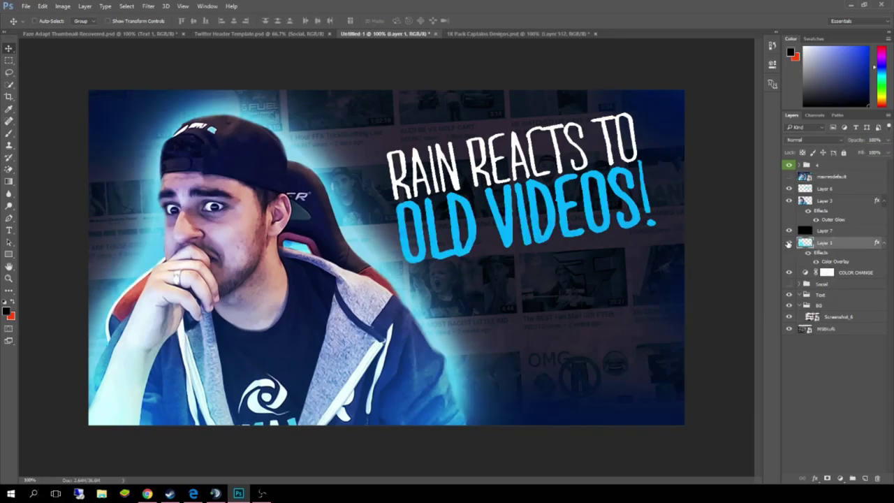
{"action": "left_click", "coordinate": [293, 230]}
{"action": "left_click_drag", "start_coordinate": [239, 335], "coordinate": [240, 349]}
{"action": "key", "text": "Escape"}
{"action": "key", "text": "Escape"}
{"action": "key", "text": "Delete"}
Add an empty layer above the black Layer 7 and set the foreground colour to light blue
{"action": "key", "text": "b"}
{"action": "key", "text": "ctrl+minus"}
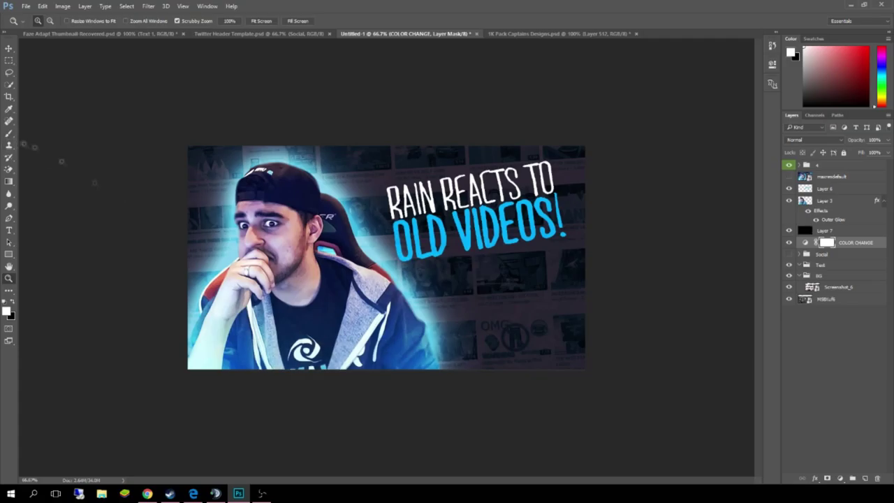
{"action": "left_click", "coordinate": [865, 478]}
{"action": "left_click", "coordinate": [881, 72]}
{"action": "left_click", "coordinate": [868, 48]}
{"action": "left_click_drag", "start_coordinate": [578, 370], "coordinate": [296, 374]}
{"action": "key", "text": "ctrl+z"}
{"action": "left_click", "coordinate": [881, 74]}
Enlarge the soft brush and paint light blue along the thumbnail's bottom edge and both upper corners on Layer 8
{"action": "left_click_drag", "start_coordinate": [591, 372], "coordinate": [419, 374]}
{"action": "key", "text": "ctrl+z"}
{"action": "key", "text": "ctrl+bracketright"}
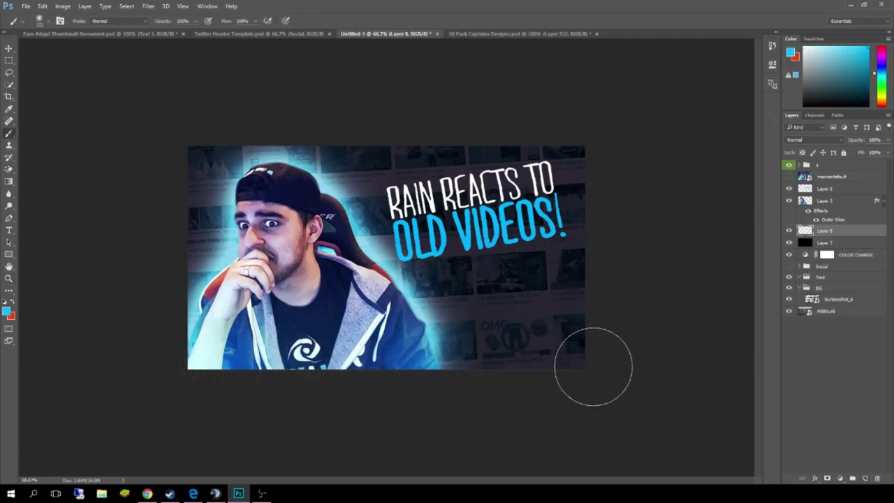
{"action": "left_click_drag", "start_coordinate": [593, 367], "coordinate": [184, 366]}
{"action": "mouse_move", "coordinate": [591, 151]}
{"action": "left_mouse_down"}
{"action": "mouse_move", "coordinate": [617, 178]}
{"action": "mouse_move", "coordinate": [620, 244]}
{"action": "left_mouse_up"}
{"action": "mouse_move", "coordinate": [155, 173]}
{"action": "left_mouse_down"}
{"action": "mouse_move", "coordinate": [178, 145]}
{"action": "mouse_move", "coordinate": [351, 125]}
{"action": "left_mouse_up"}
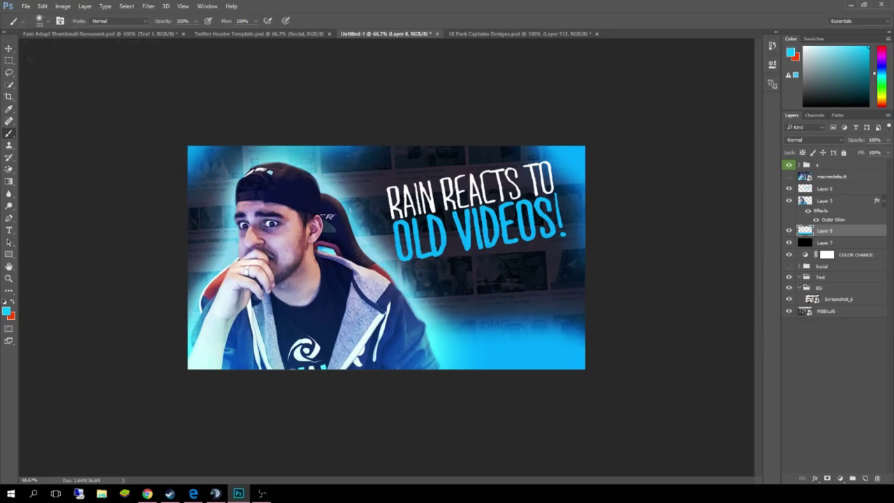